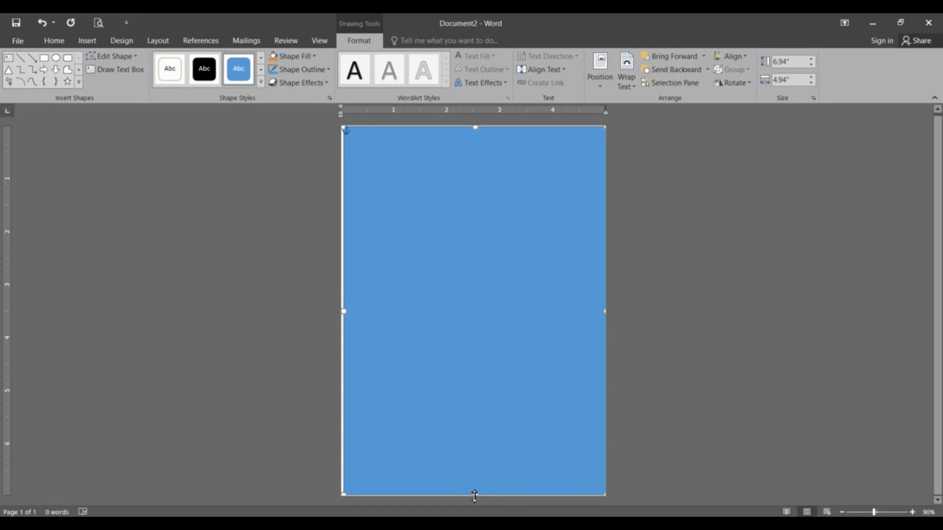
Step: Stretch the blue rectangle's edges to cover the whole page, about 6.98" high and 5.03" wide
{"action": "left_click_drag", "start_coordinate": [476, 495], "coordinate": [474, 508]}
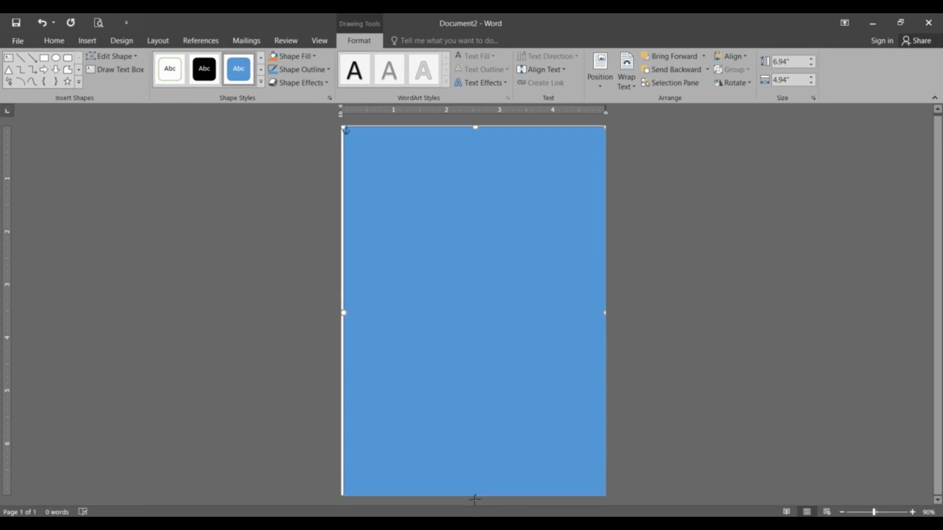
{"action": "left_click_drag", "start_coordinate": [344, 314], "coordinate": [342, 313]}
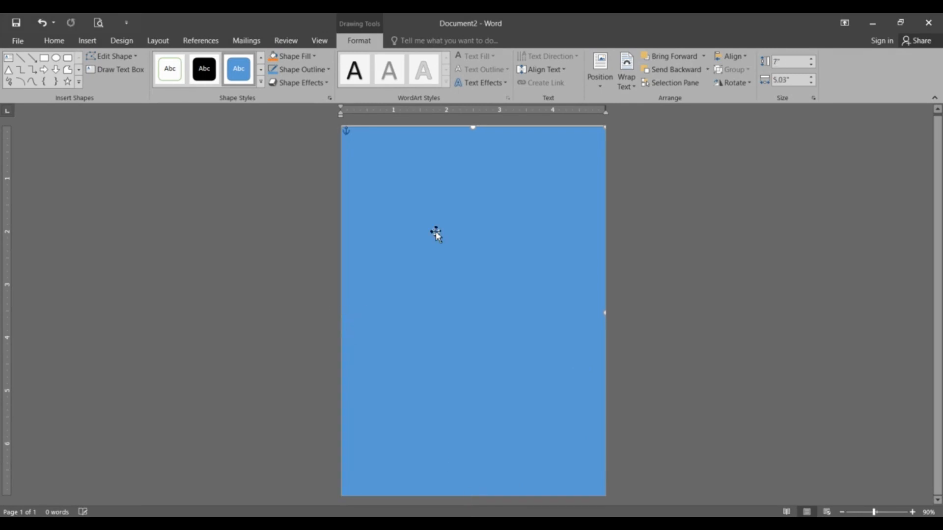
{"action": "mouse_move", "coordinate": [473, 129]}
{"action": "left_mouse_down"}
{"action": "mouse_move", "coordinate": [470, 147]}
{"action": "mouse_move", "coordinate": [470, 127]}
{"action": "left_mouse_up"}
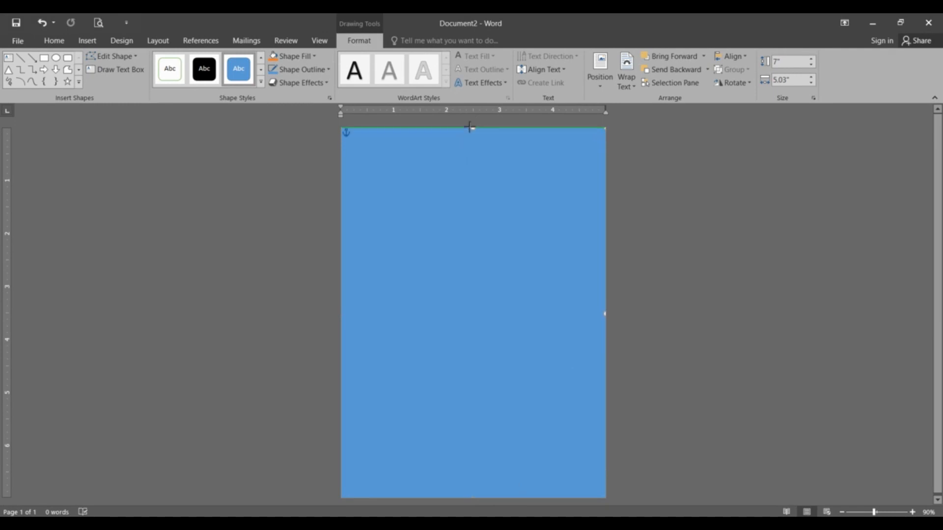
{"action": "mouse_move", "coordinate": [475, 486]}
{"action": "left_mouse_down"}
{"action": "mouse_move", "coordinate": [482, 442]}
{"action": "mouse_move", "coordinate": [474, 491]}
{"action": "left_mouse_up"}
{"action": "left_click_drag", "start_coordinate": [484, 400], "coordinate": [483, 391]}
{"action": "left_click_drag", "start_coordinate": [607, 317], "coordinate": [605, 316]}
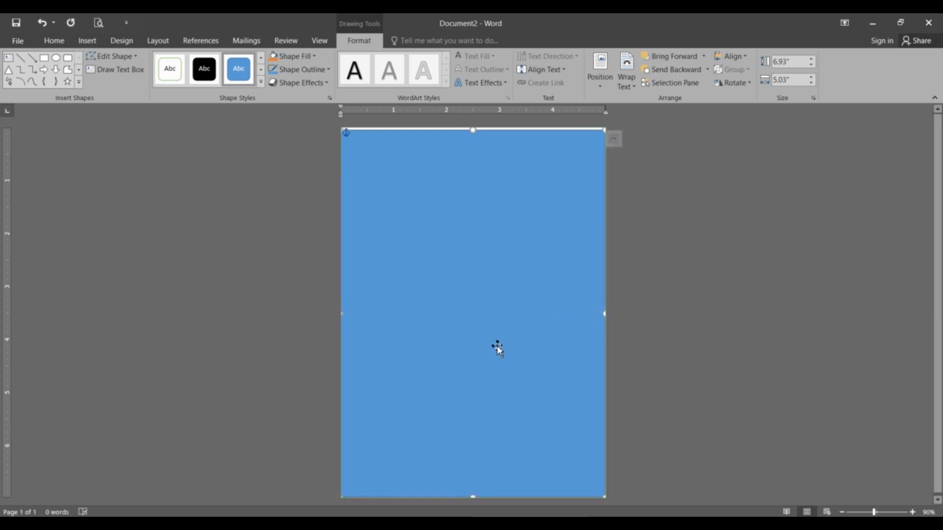
{"action": "left_click_drag", "start_coordinate": [473, 131], "coordinate": [473, 126]}
{"action": "mouse_move", "coordinate": [543, 309]}
{"action": "left_mouse_down"}
{"action": "mouse_move", "coordinate": [552, 314]}
{"action": "mouse_move", "coordinate": [555, 298]}
{"action": "left_mouse_up"}
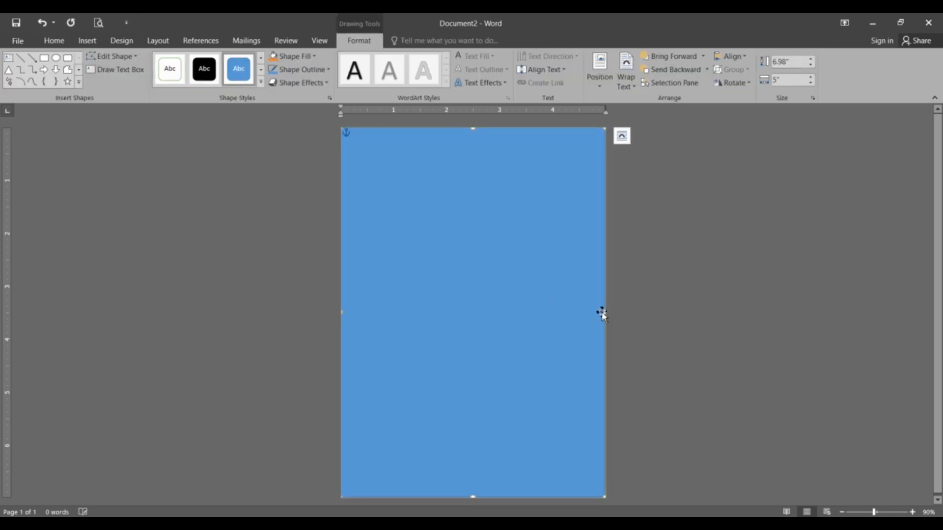
{"action": "left_click_drag", "start_coordinate": [605, 314], "coordinate": [609, 313]}
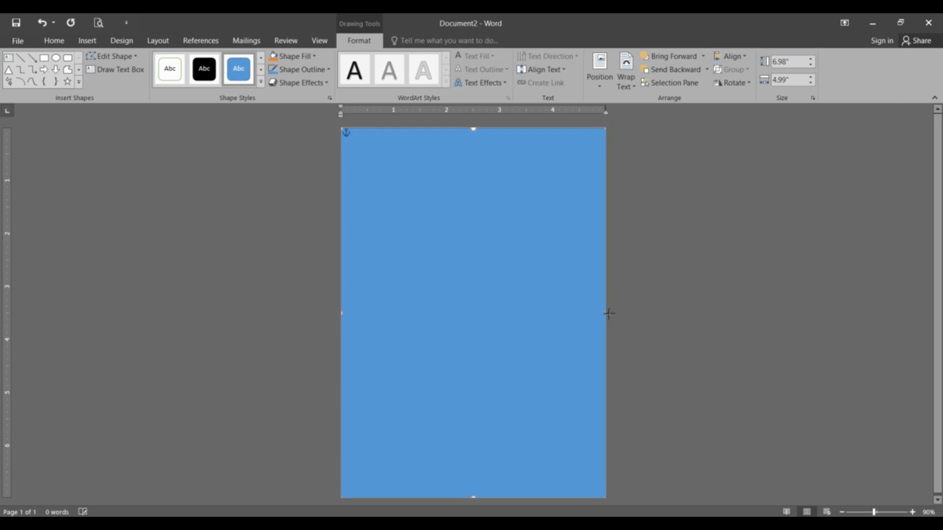
{"action": "left_click_drag", "start_coordinate": [506, 304], "coordinate": [499, 301]}
Step: Fill the rectangle with a custom HSL colour of hue 216, saturation 228 and luminance 56
{"action": "left_click", "coordinate": [313, 56]}
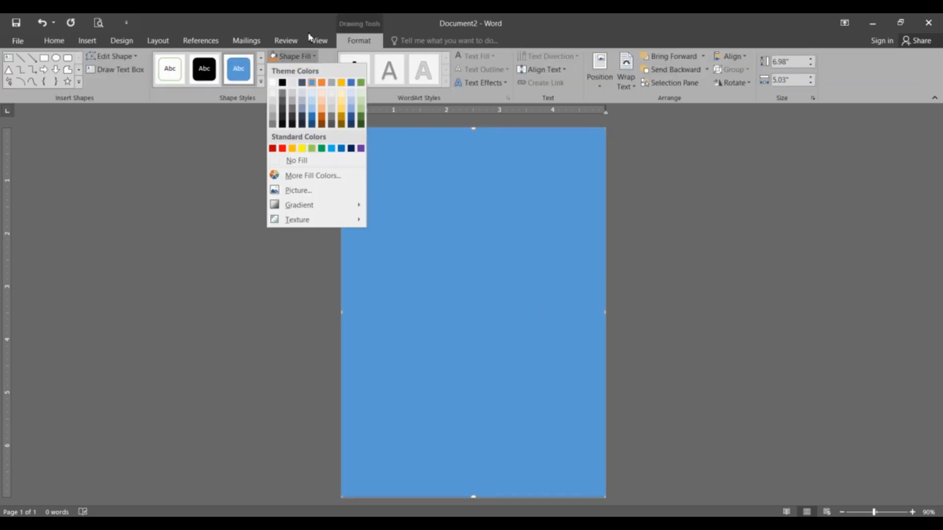
{"action": "left_click", "coordinate": [311, 177]}
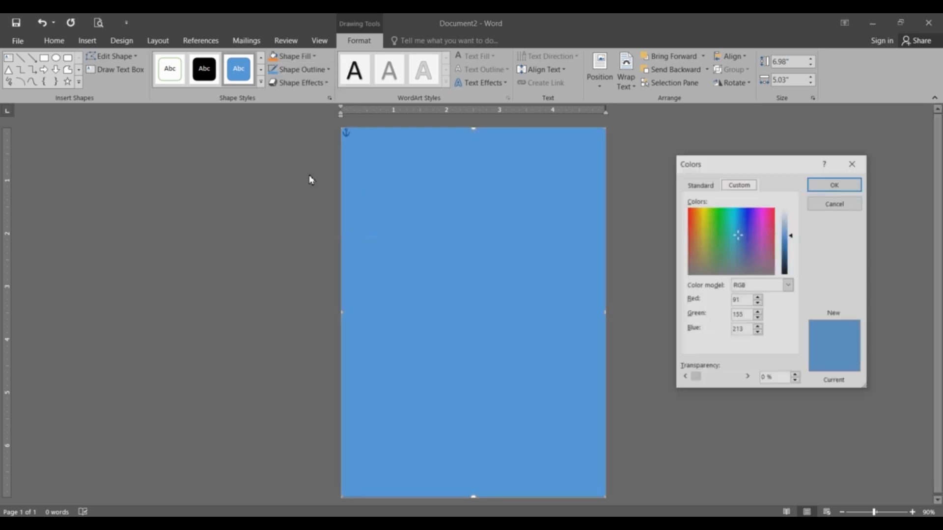
{"action": "left_click", "coordinate": [788, 285]}
{"action": "left_click", "coordinate": [771, 301]}
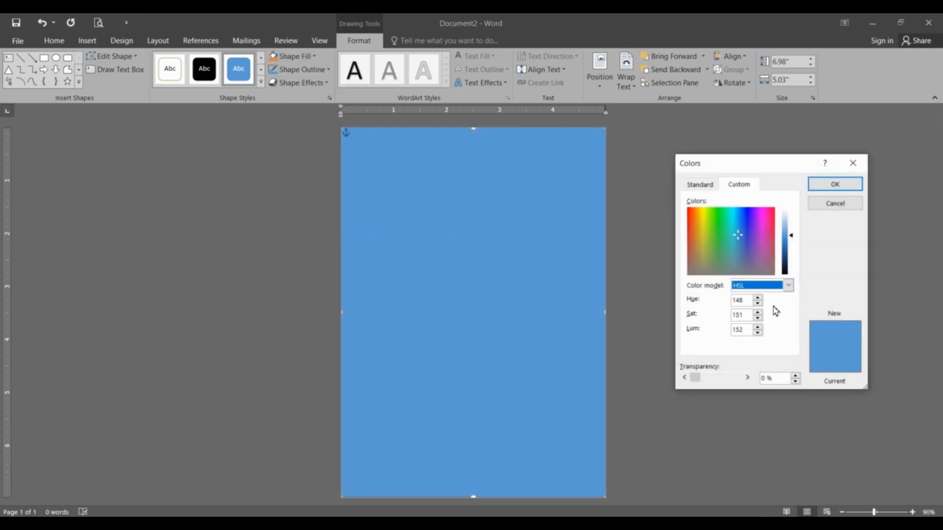
{"action": "double_click", "coordinate": [742, 301]}
{"action": "type", "text": "216"}
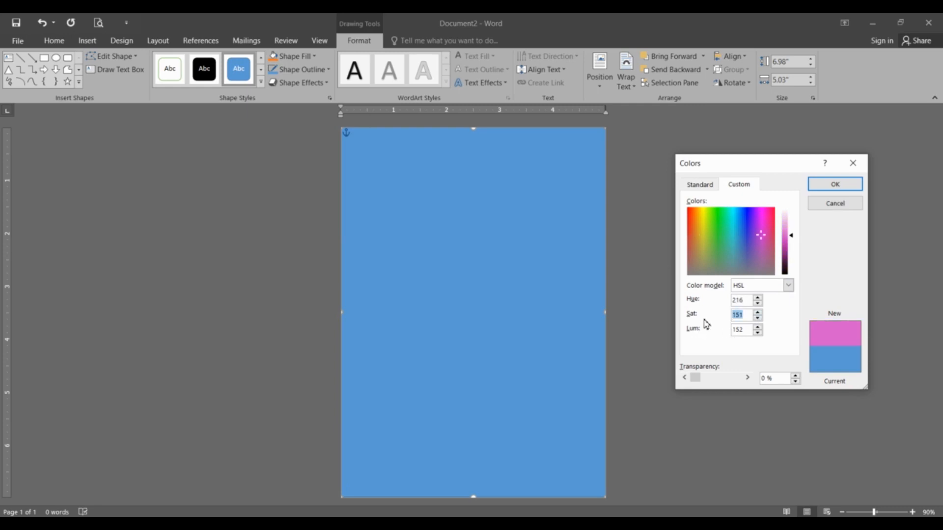
{"action": "type", "text": "22856"}
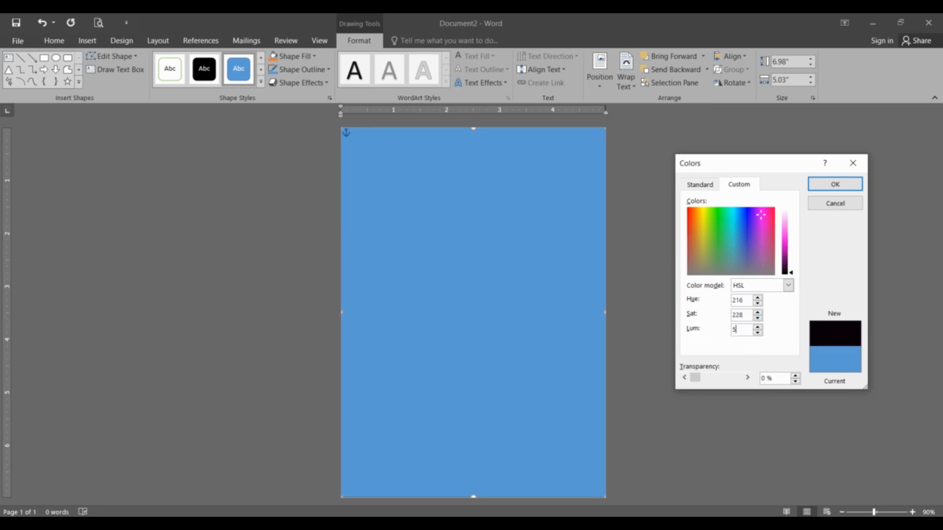
{"action": "key", "text": "Return"}
{"action": "left_click", "coordinate": [632, 330]}
{"action": "left_click", "coordinate": [506, 266]}
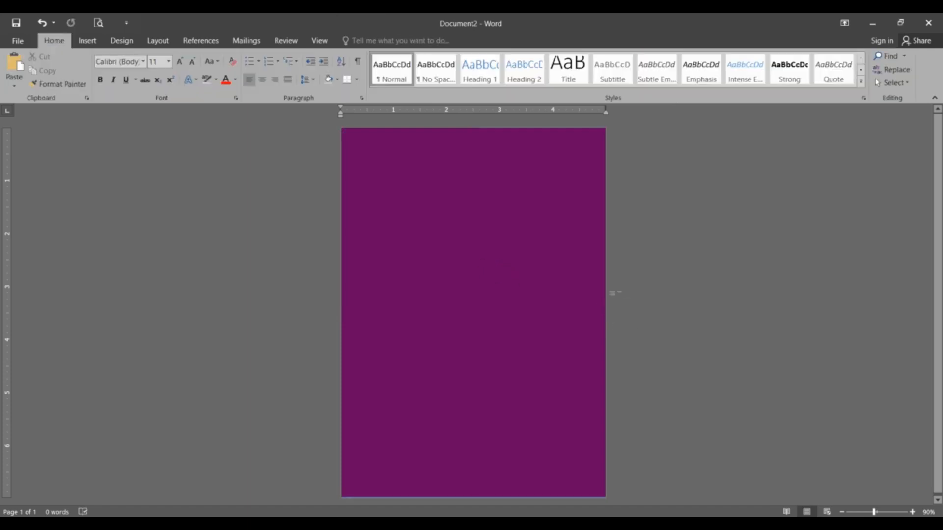
Step: Insert the watercolour flower bouquet picture from the Template & Elements folder
{"action": "left_click", "coordinate": [87, 40]}
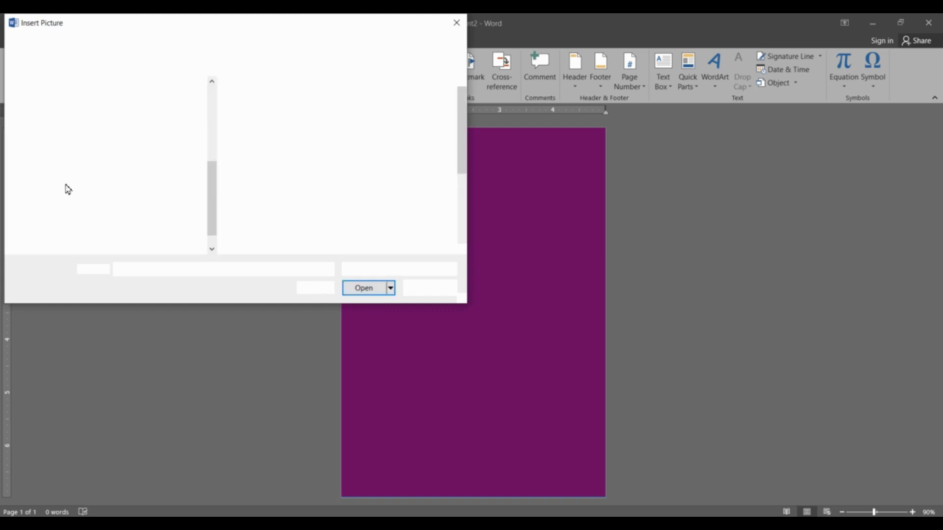
{"action": "scroll", "coordinate": [109, 202], "scroll_direction": "up", "scroll_amount": 5}
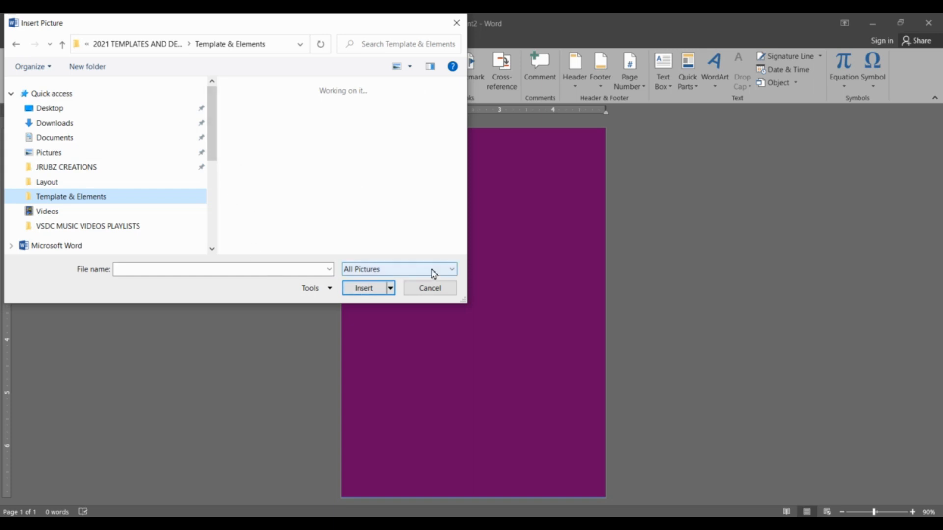
{"action": "left_click", "coordinate": [64, 167]}
{"action": "left_click", "coordinate": [74, 196]}
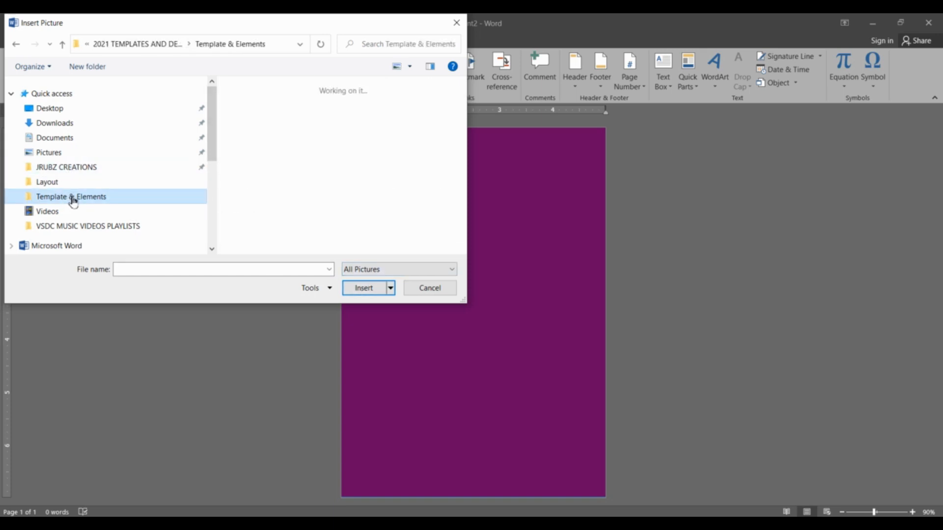
{"action": "scroll", "coordinate": [391, 192], "scroll_direction": "down", "scroll_amount": 15}
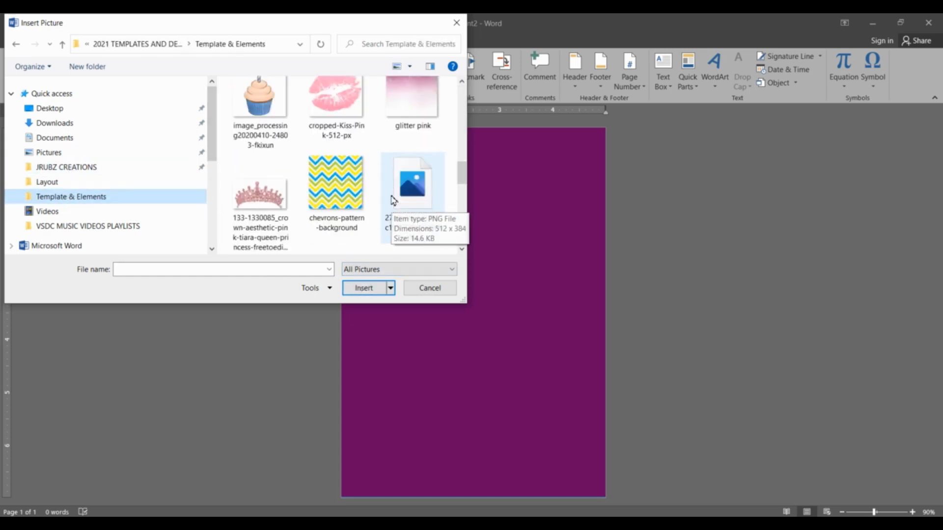
{"action": "left_click", "coordinate": [284, 227]}
{"action": "left_click", "coordinate": [366, 290]}
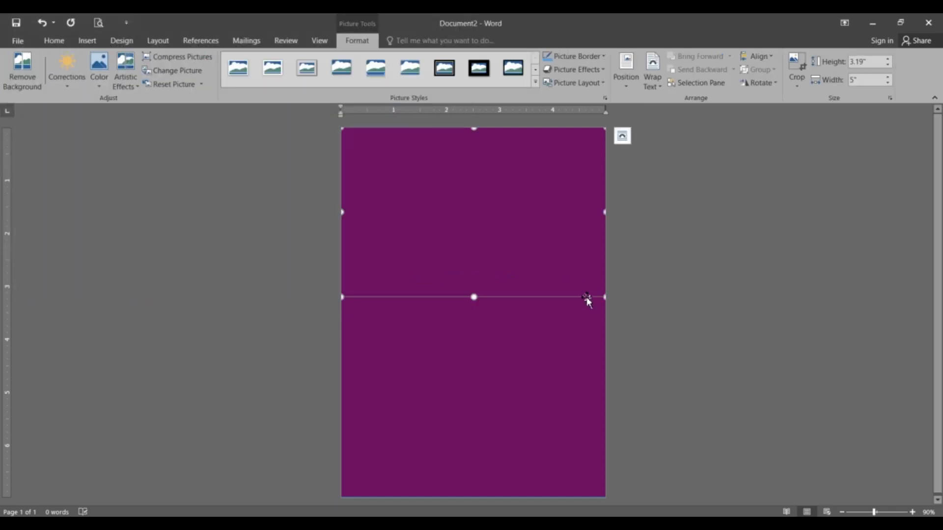
Step: Set the flower picture's text wrapping so that it sits in front of the purple rectangle
{"action": "right_click", "coordinate": [588, 299]}
{"action": "mouse_move", "coordinate": [614, 257]}
{"action": "left_click", "coordinate": [722, 344]}
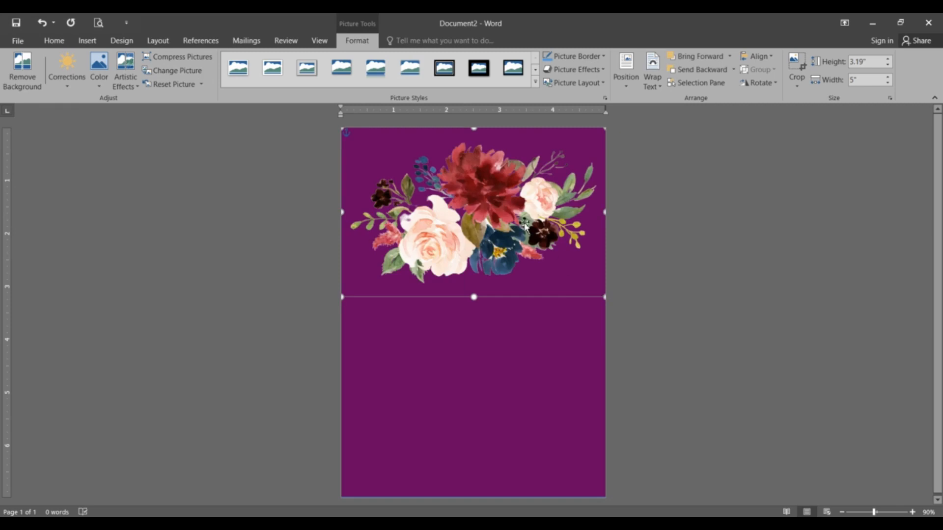
Step: Scale the bouquet to a height of 1.95" and place it in the page's upper-left corner, partly beyond the edges
{"action": "mouse_move", "coordinate": [525, 225]}
{"action": "left_mouse_down"}
{"action": "mouse_move", "coordinate": [461, 249]}
{"action": "mouse_move", "coordinate": [525, 235]}
{"action": "left_mouse_up"}
{"action": "left_click_drag", "start_coordinate": [604, 138], "coordinate": [480, 220]}
{"action": "left_click_drag", "start_coordinate": [467, 297], "coordinate": [453, 186]}
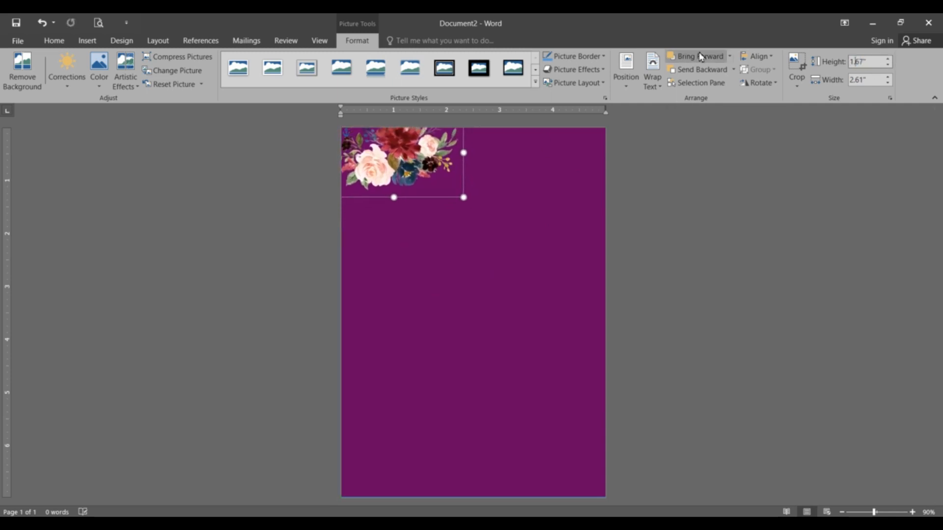
{"action": "type", "text": "1.9"}
{"action": "key", "text": "Return"}
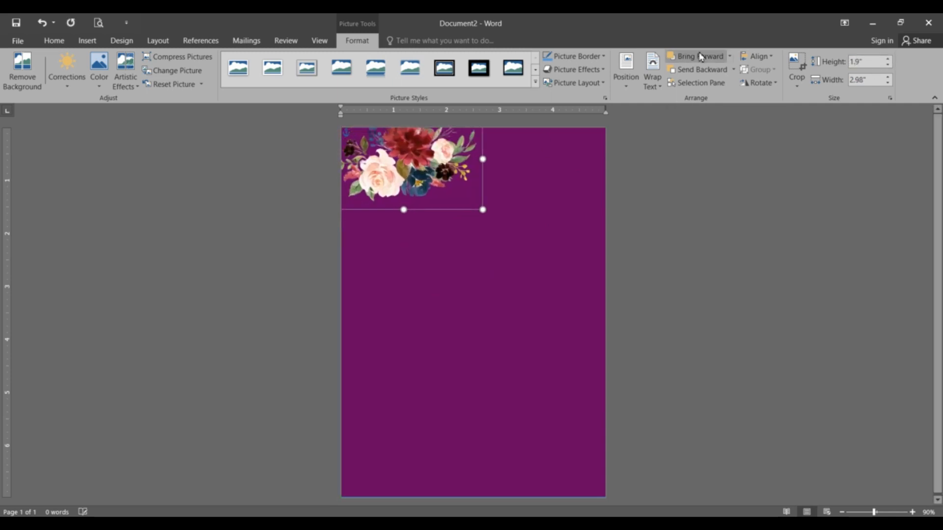
{"action": "left_click", "coordinate": [872, 63]}
{"action": "type", "text": "1."}
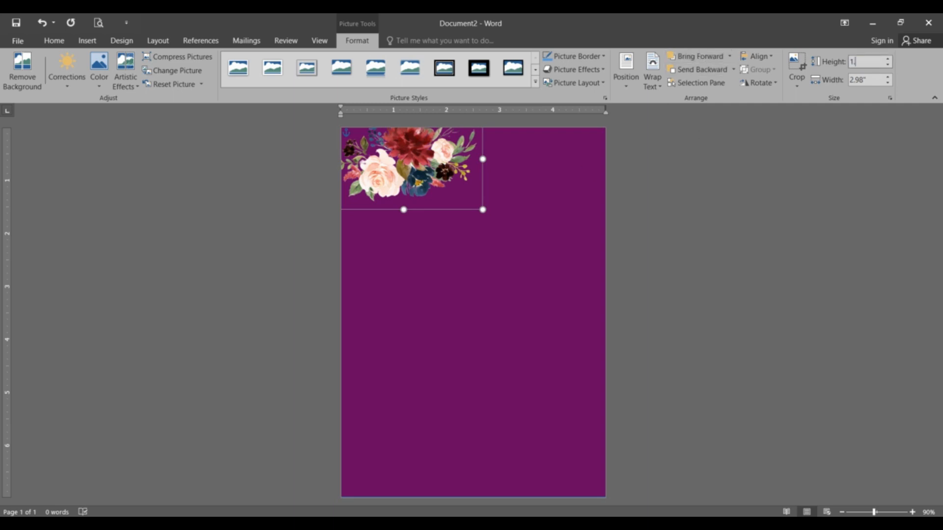
{"action": "type", "text": "95"}
{"action": "key", "text": "Return"}
{"action": "left_click_drag", "start_coordinate": [449, 173], "coordinate": [409, 138]}
Step: Paste a copy of the bouquet, move it below the original and rotate it about 45° counterclockwise
{"action": "key", "text": "ctrl+v"}
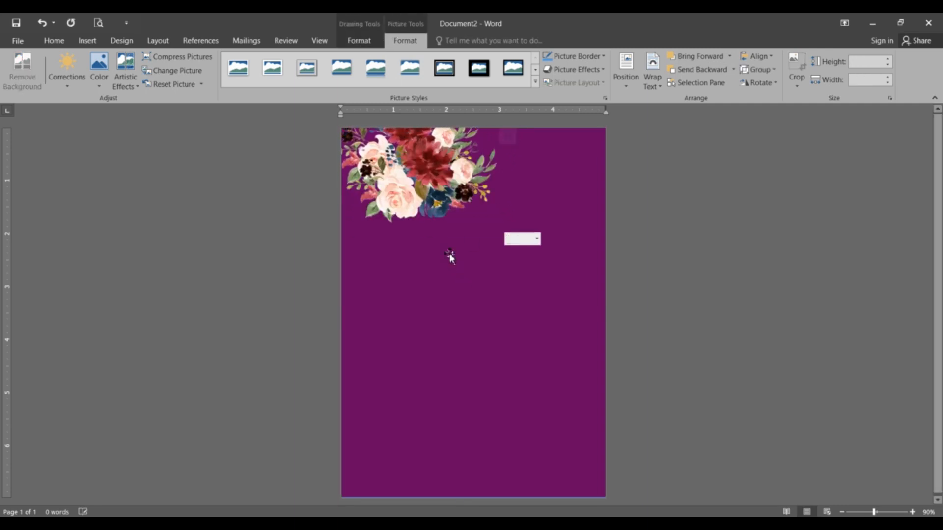
{"action": "left_click_drag", "start_coordinate": [433, 178], "coordinate": [453, 265]}
{"action": "left_click_drag", "start_coordinate": [443, 195], "coordinate": [406, 236]}
Step: Set the rotated bouquet's width to 3.06" and move it against the page's left edge in the upper-left corner
{"action": "left_click", "coordinate": [874, 79]}
{"action": "type", "text": "3."}
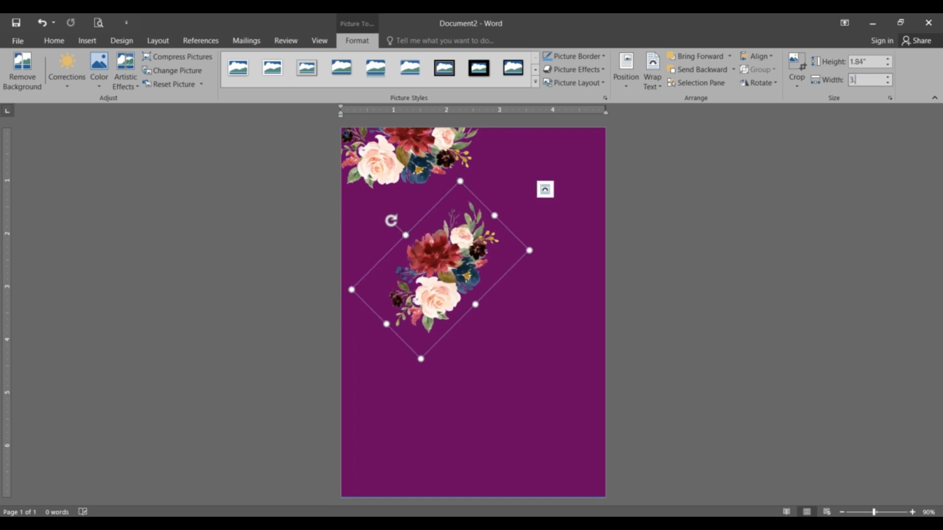
{"action": "type", "text": "06"}
{"action": "key", "text": "Return"}
{"action": "left_click_drag", "start_coordinate": [453, 266], "coordinate": [347, 185]}
Step: Set the rotated bouquet's text wrapping to Behind Text so it lies beneath the upright bouquet
{"action": "right_click", "coordinate": [357, 192]}
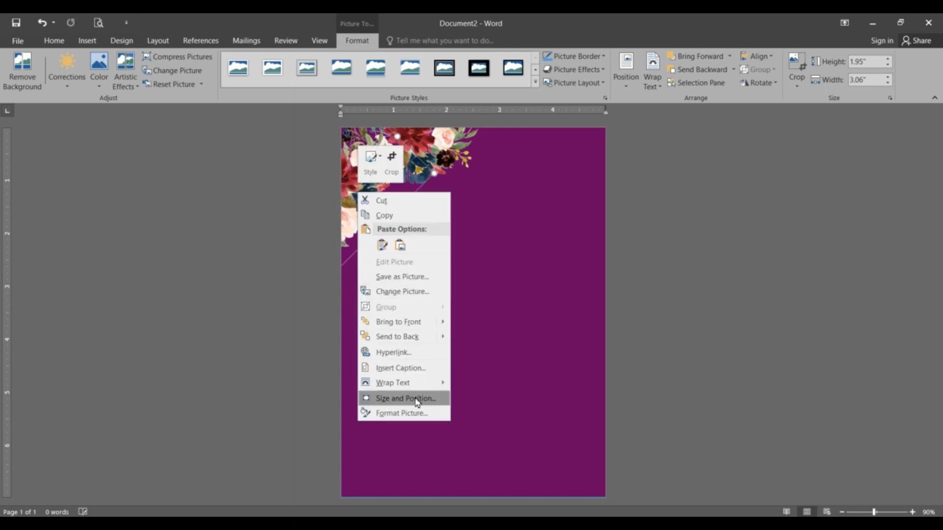
{"action": "mouse_move", "coordinate": [422, 384]}
{"action": "left_click", "coordinate": [507, 431]}
Step: Set the purple background rectangle's text wrapping to Behind Text so it lies beneath the rotated bouquet
{"action": "left_click", "coordinate": [505, 282]}
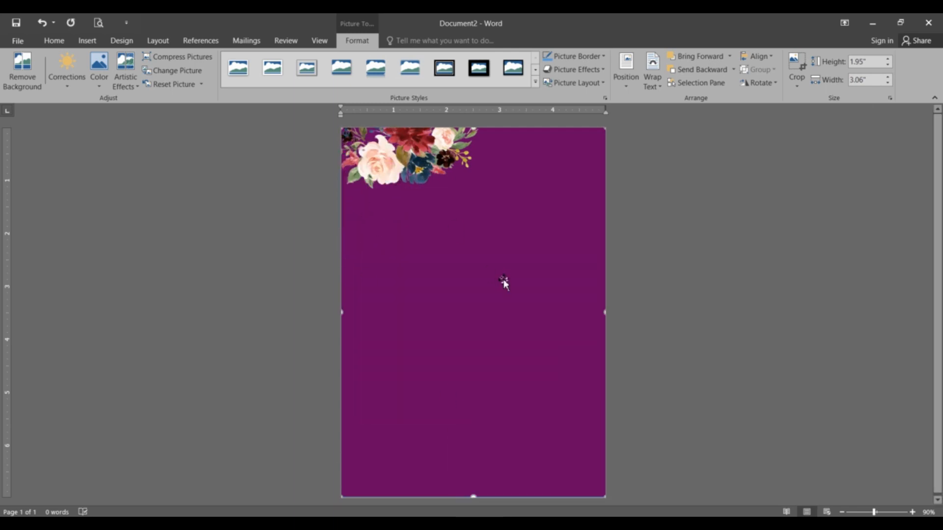
{"action": "right_click", "coordinate": [504, 280]}
{"action": "mouse_move", "coordinate": [605, 454]}
{"action": "left_click", "coordinate": [669, 434]}
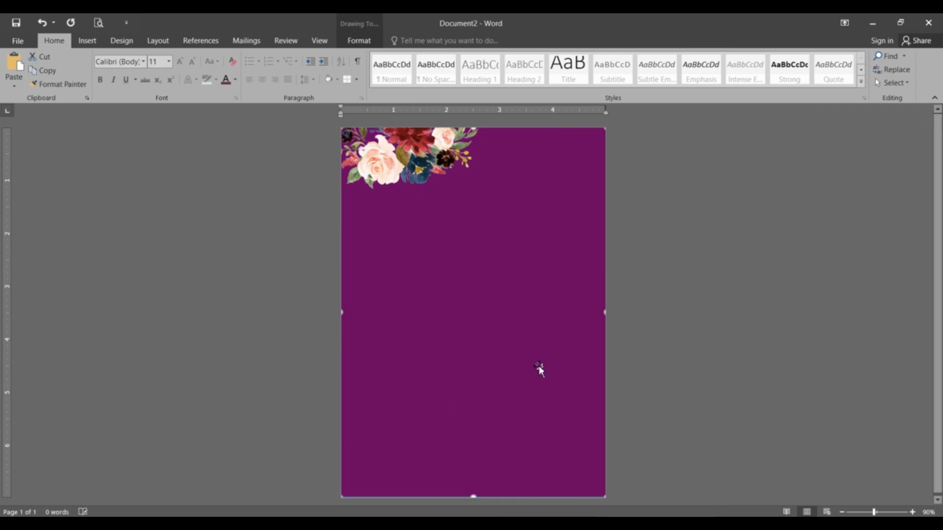
{"action": "right_click", "coordinate": [536, 366]}
{"action": "mouse_move", "coordinate": [619, 303]}
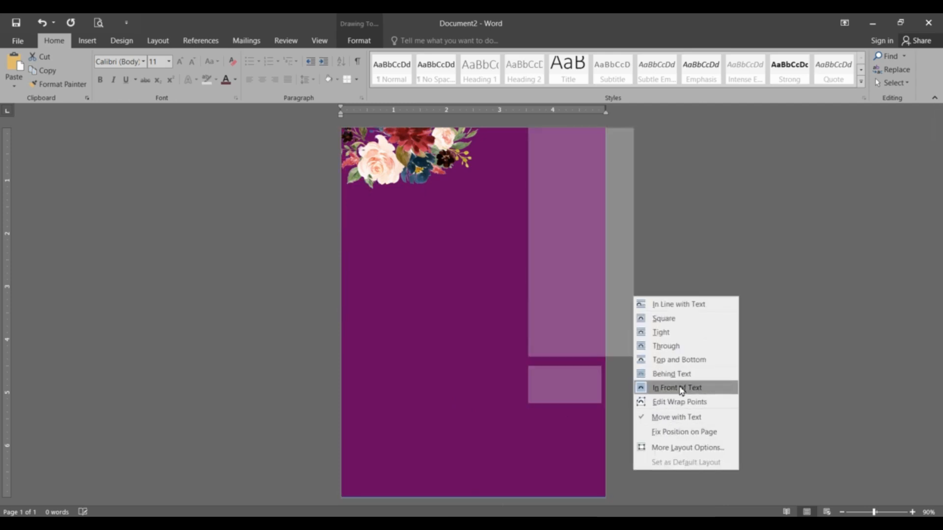
{"action": "left_click", "coordinate": [672, 374]}
{"action": "left_click", "coordinate": [365, 213]}
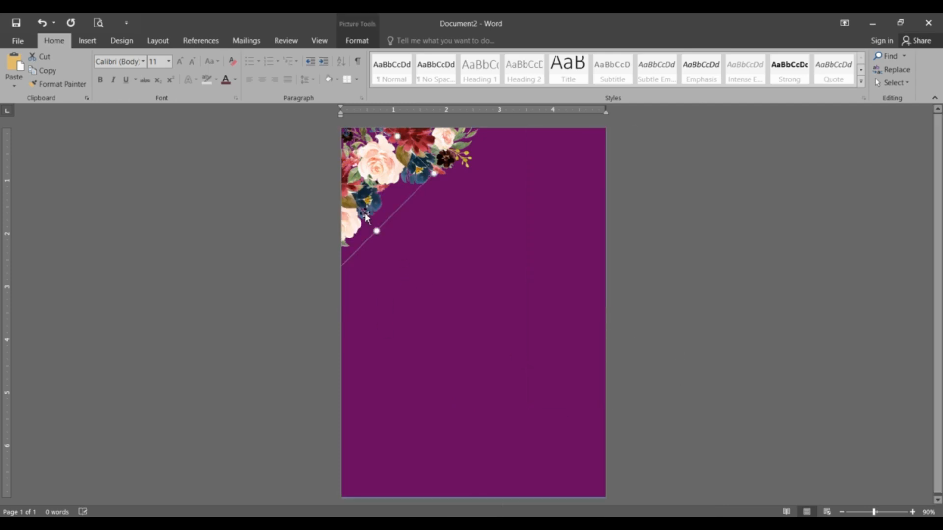
Step: Paste another bouquet copy, rotate it steeply counterclockwise and place it in the page's lower-right corner, keeping the background in place
{"action": "left_click", "coordinate": [705, 233]}
{"action": "key", "text": "ctrl+v"}
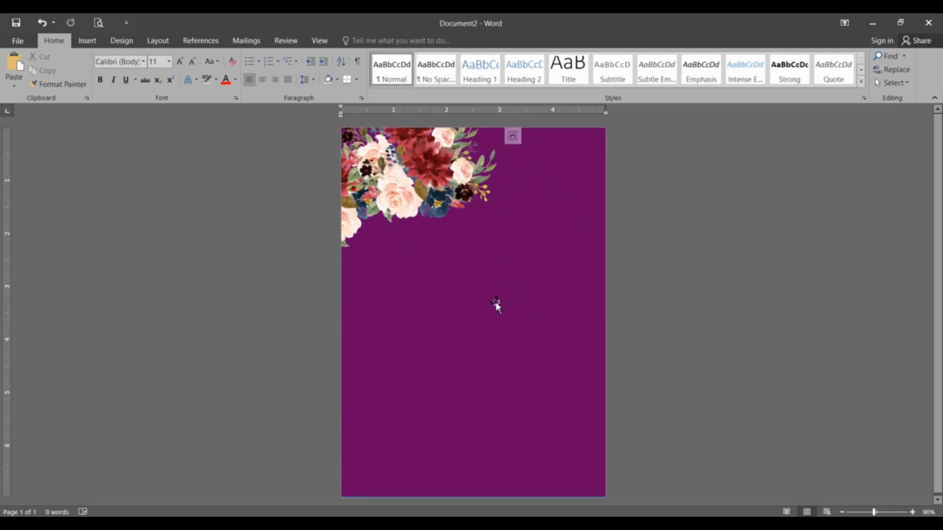
{"action": "left_click_drag", "start_coordinate": [447, 211], "coordinate": [526, 437]}
{"action": "left_click_drag", "start_coordinate": [500, 334], "coordinate": [447, 356]}
{"action": "left_click_drag", "start_coordinate": [481, 393], "coordinate": [529, 407]}
{"action": "left_click_drag", "start_coordinate": [493, 367], "coordinate": [481, 382]}
{"action": "left_click_drag", "start_coordinate": [537, 409], "coordinate": [564, 435]}
{"action": "left_click_drag", "start_coordinate": [499, 406], "coordinate": [494, 413]}
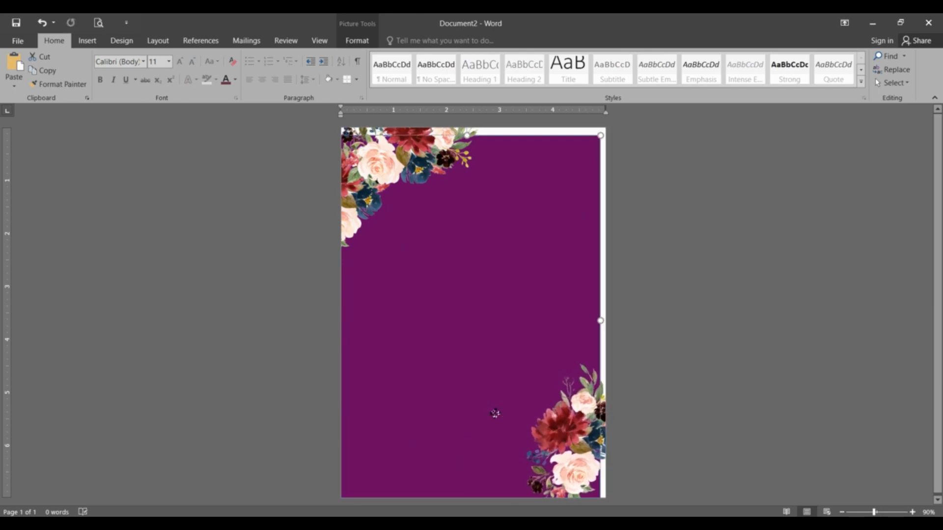
{"action": "left_click", "coordinate": [42, 23]}
Step: Rotate the lower-right bouquet slightly further counterclockwise so it runs more closely along the page's right edge
{"action": "left_click", "coordinate": [745, 441]}
{"action": "left_click", "coordinate": [525, 412]}
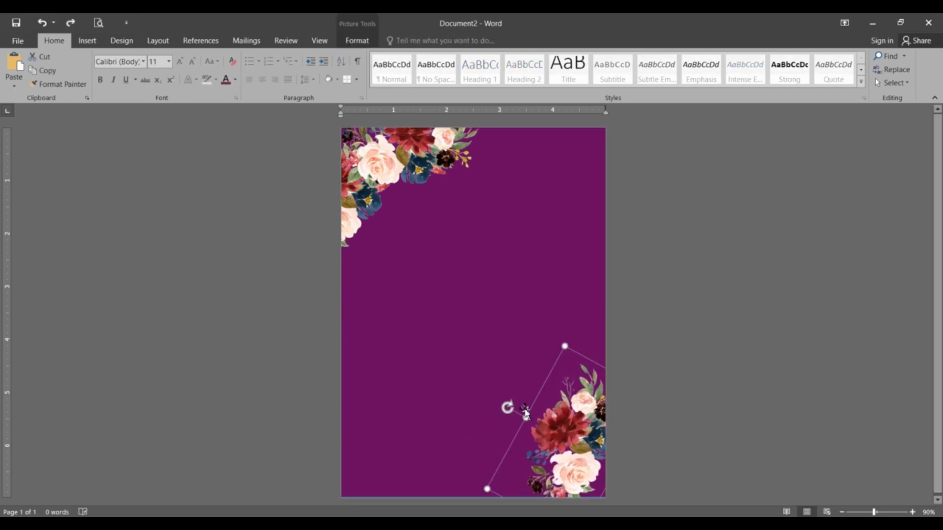
{"action": "mouse_move", "coordinate": [505, 411]}
{"action": "left_mouse_down"}
{"action": "mouse_move", "coordinate": [501, 419]}
{"action": "mouse_move", "coordinate": [515, 421]}
{"action": "left_mouse_up"}
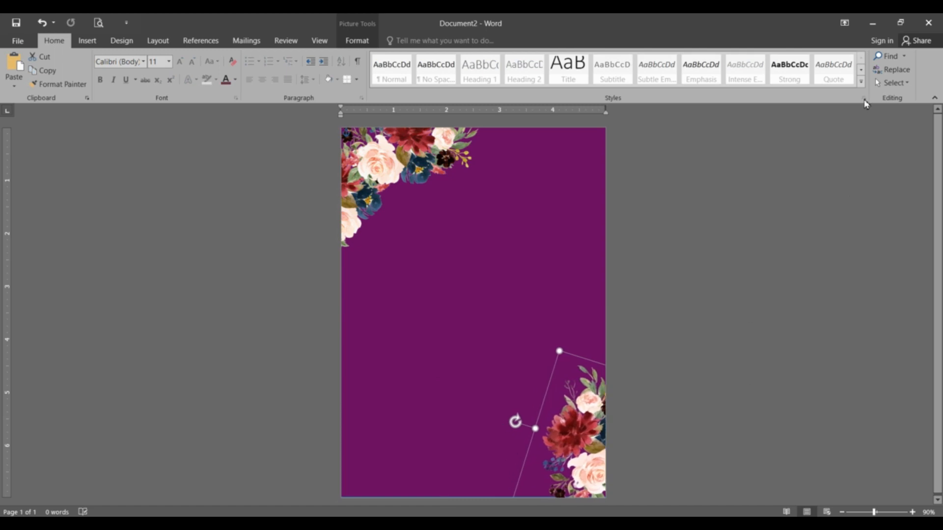
Step: Set the lower-right bouquet's height to 2.02" and nudge it slightly to the left
{"action": "left_click", "coordinate": [357, 40]}
{"action": "left_click", "coordinate": [874, 63]}
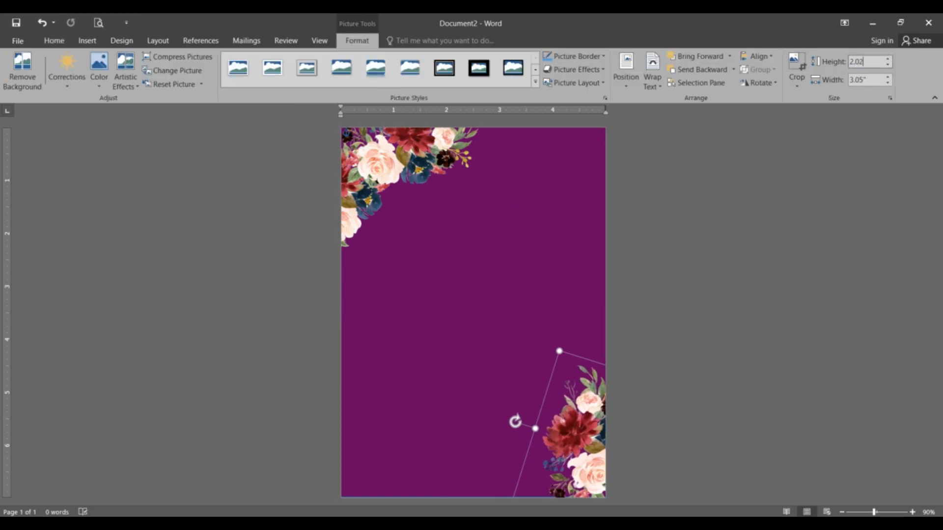
{"action": "key", "text": "Return"}
{"action": "left_click_drag", "start_coordinate": [590, 446], "coordinate": [584, 447]}
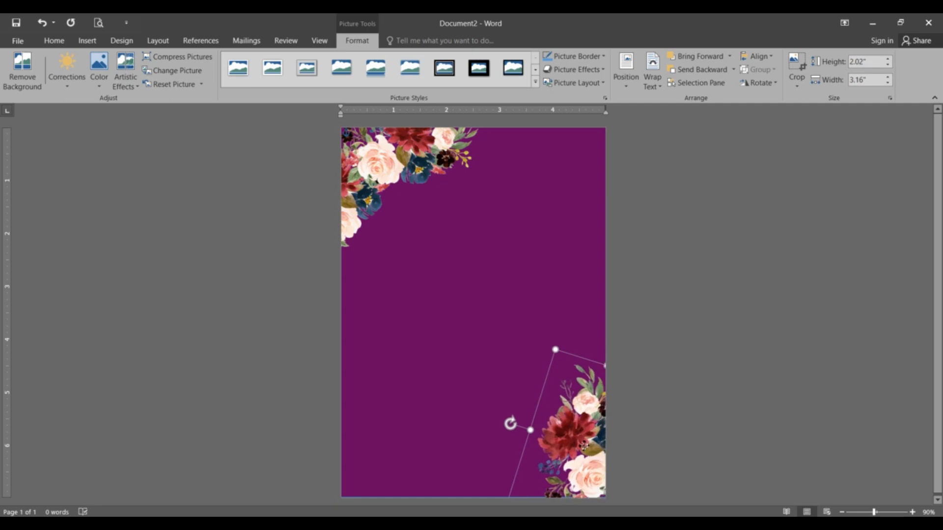
Step: Paste another upright bouquet and place it along the page's bottom edge, overlapping the rotated one in the lower-right corner
{"action": "key", "text": "Escape"}
{"action": "key", "text": "ctrl+v"}
{"action": "left_click_drag", "start_coordinate": [434, 179], "coordinate": [555, 495]}
{"action": "left_click", "coordinate": [754, 384]}
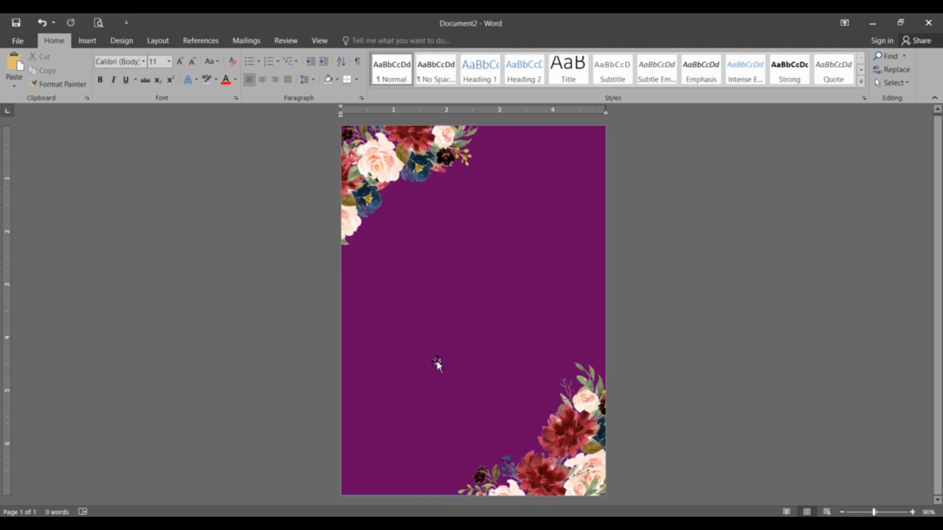
Step: Draw a text box about 3.05" wide and 0.57" high in the page's upper part and enter PLEASE JOIN US FOR A
{"action": "left_click", "coordinate": [87, 41]}
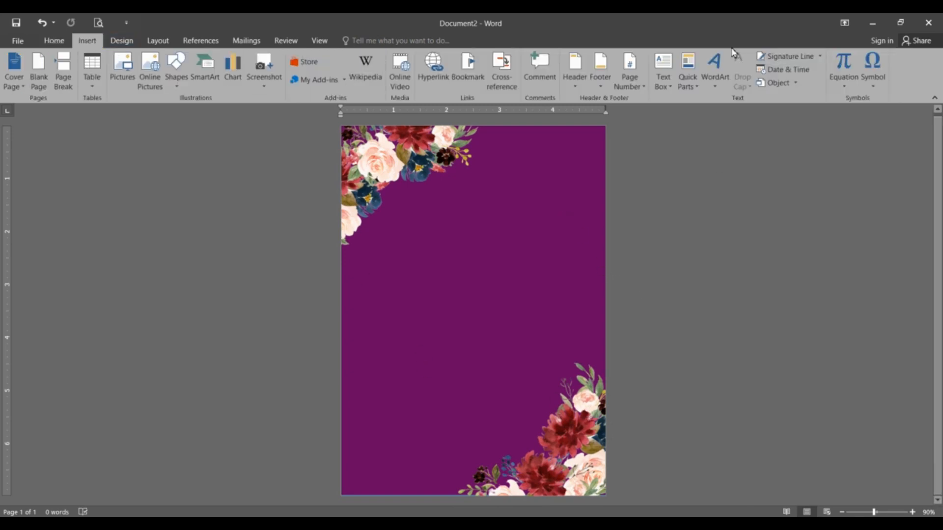
{"action": "left_click", "coordinate": [665, 86]}
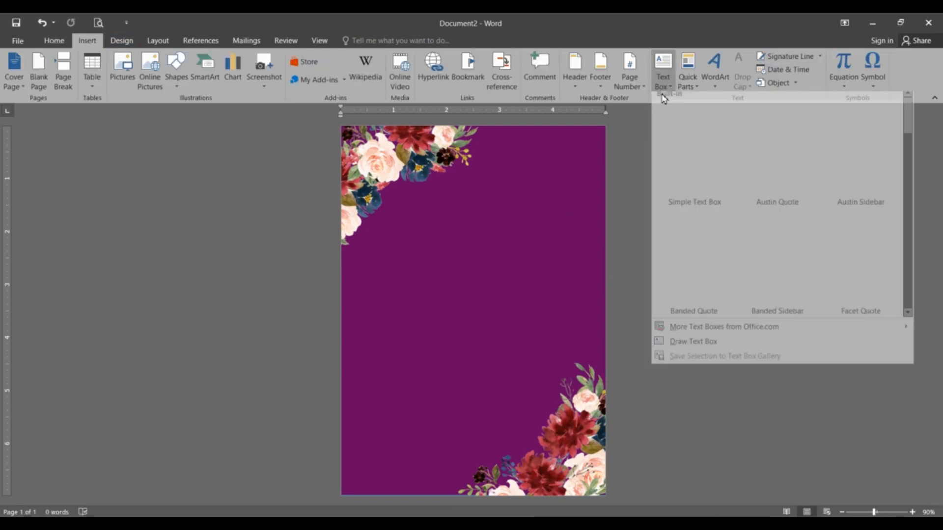
{"action": "left_click", "coordinate": [693, 347]}
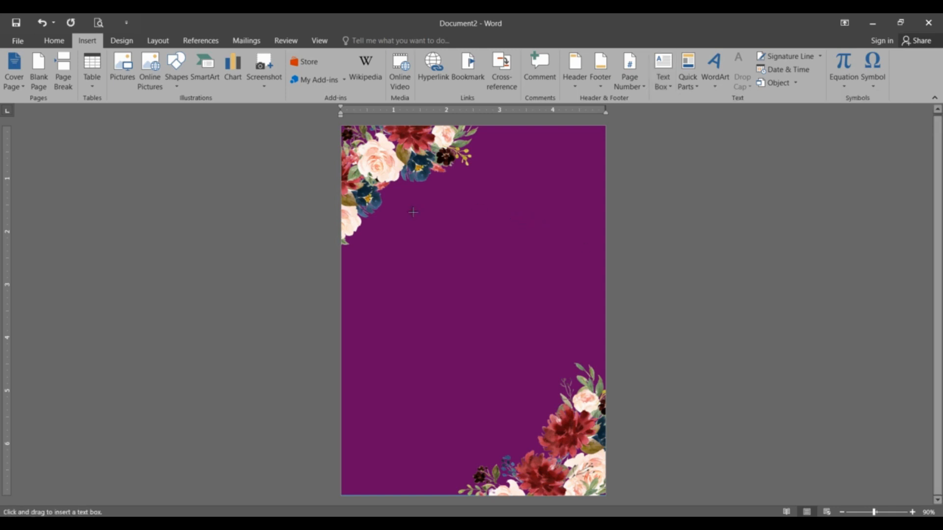
{"action": "left_click_drag", "start_coordinate": [392, 203], "coordinate": [554, 234]}
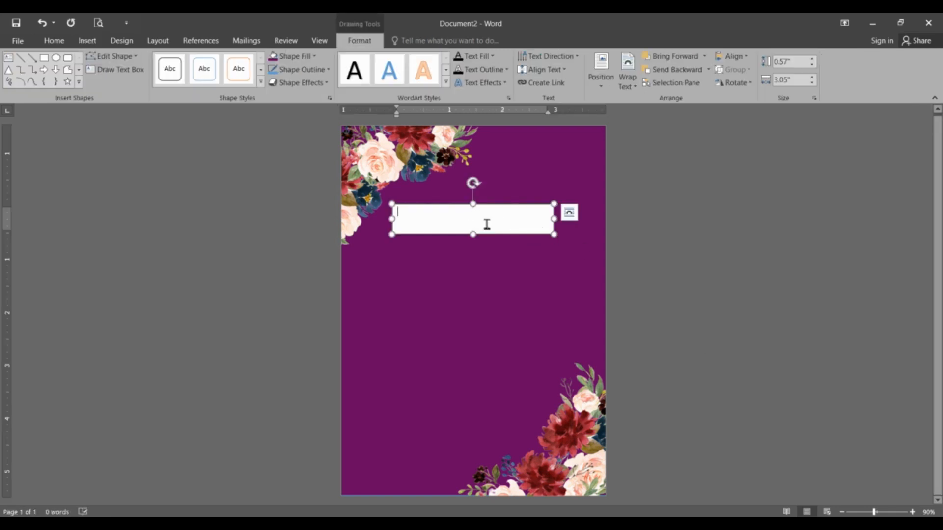
{"action": "type", "text": "pl"}
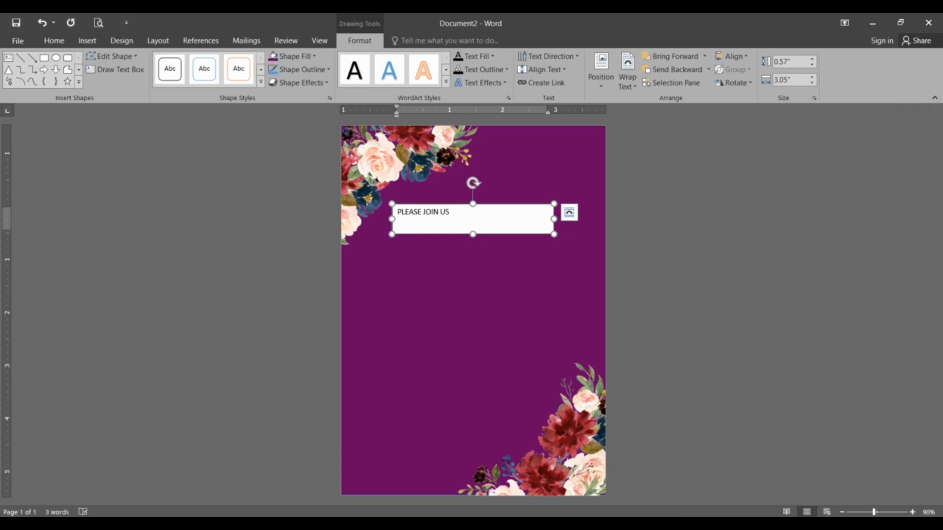
{"action": "type", "text": "FOR A"}
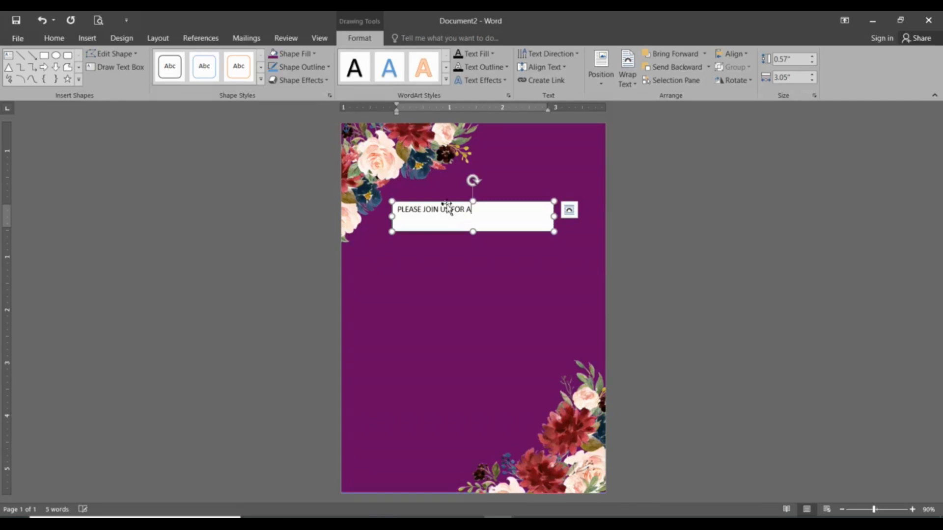
Step: Center the invitation line in its text box and remove the box's fill and outline
{"action": "key", "text": "ctrl+a"}
{"action": "left_click", "coordinate": [54, 39]}
{"action": "left_click", "coordinate": [265, 79]}
{"action": "left_click", "coordinate": [360, 38]}
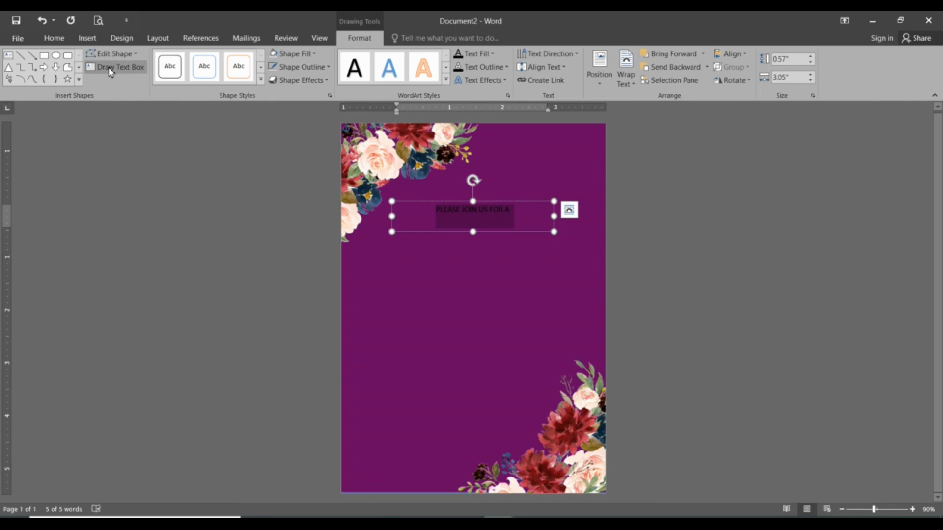
Step: Format the invitation line as white Adobe Arabic text at size 15
{"action": "left_click", "coordinate": [54, 38]}
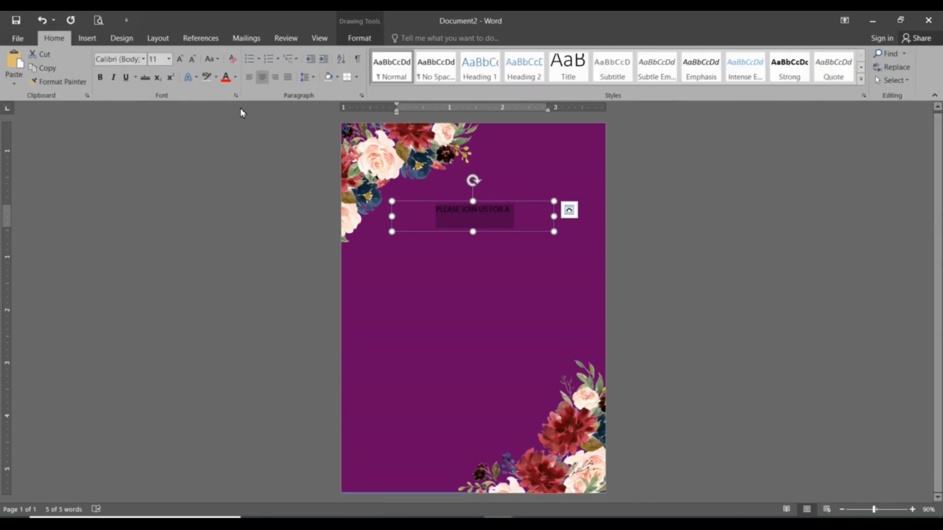
{"action": "left_click", "coordinate": [235, 77]}
{"action": "left_click", "coordinate": [225, 117]}
{"action": "left_click", "coordinate": [144, 60]}
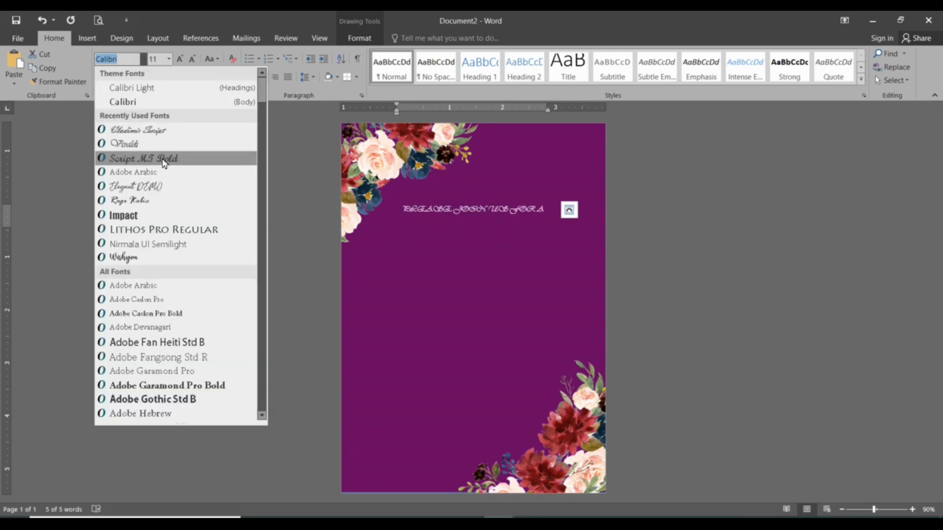
{"action": "type", "text": "Adobe Arabic"}
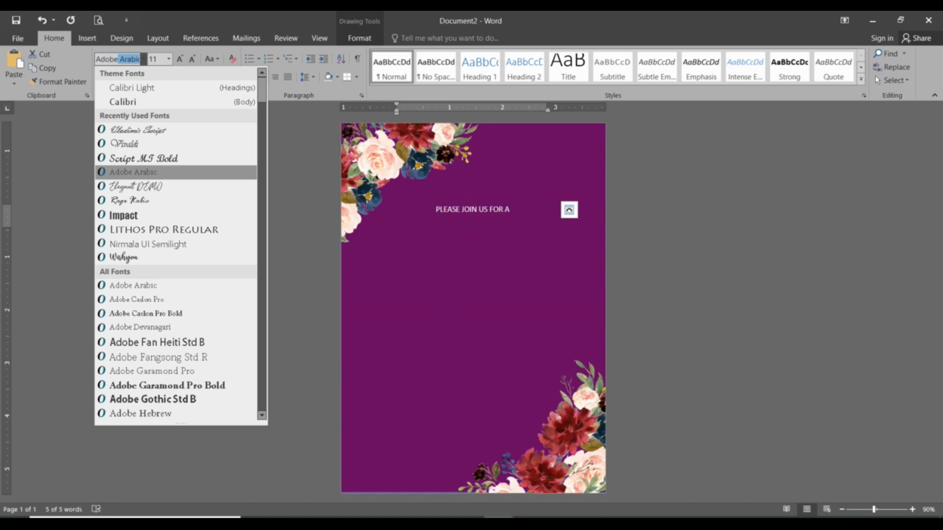
{"action": "key", "text": "Return"}
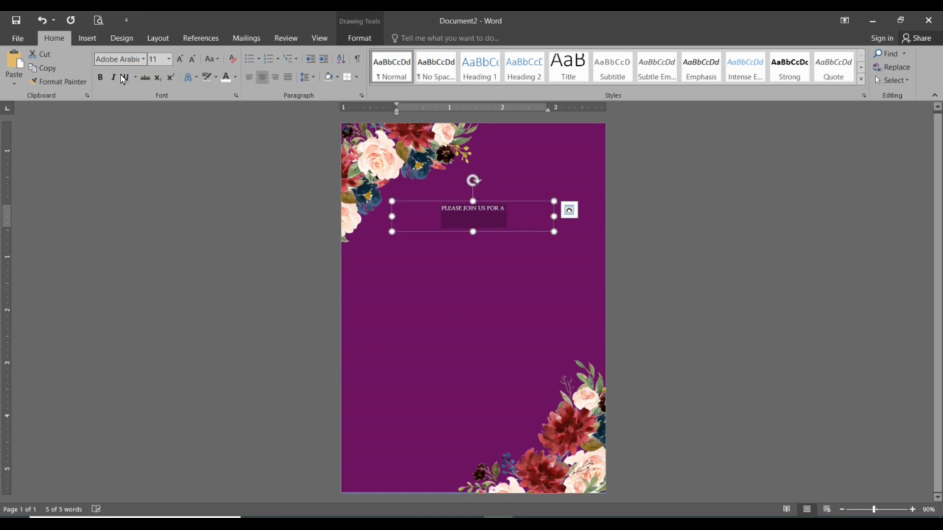
{"action": "left_click", "coordinate": [166, 58]}
{"action": "type", "text": "15"}
{"action": "key", "text": "Return"}
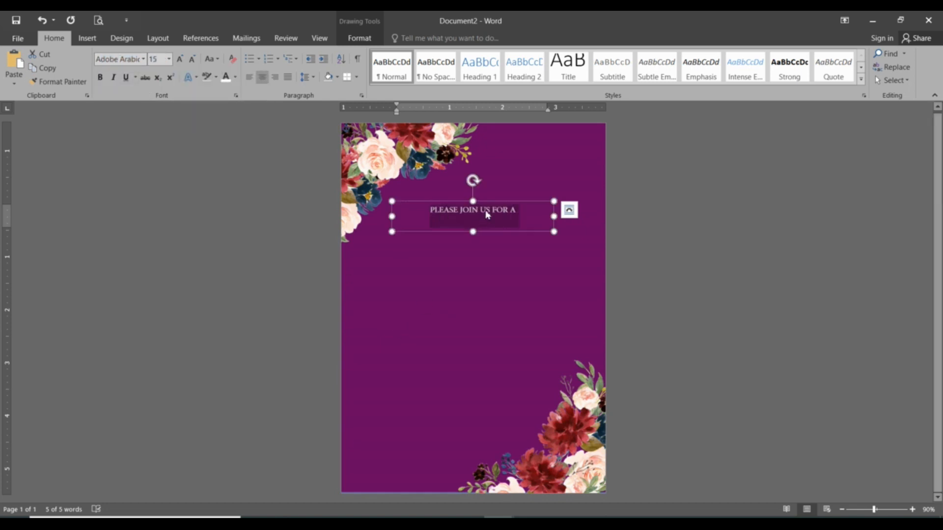
Step: Shrink the text box around its line and place it higher, horizontally centered, beside the upper-left bouquet
{"action": "left_click_drag", "start_coordinate": [554, 217], "coordinate": [512, 217]}
{"action": "left_click_drag", "start_coordinate": [452, 232], "coordinate": [505, 194]}
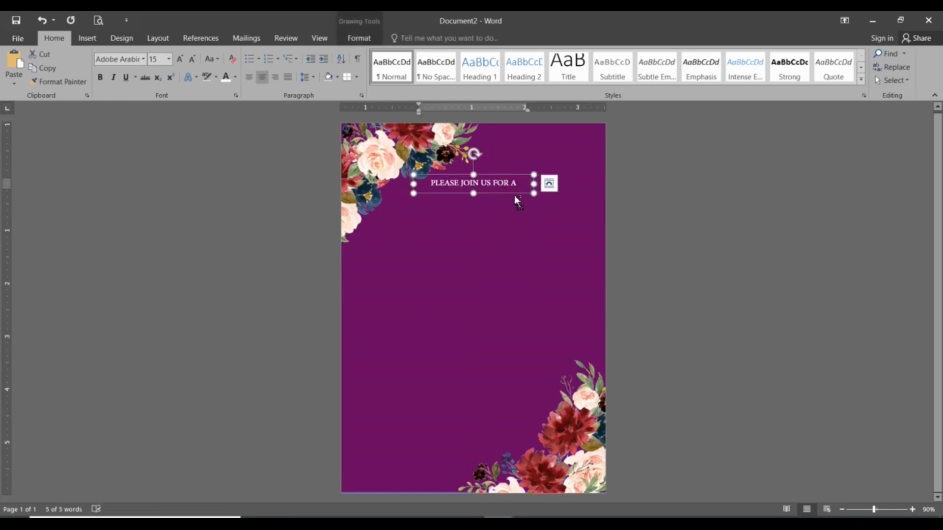
Step: Paste a copy of the text box below the first line and replace its text with 18th
{"action": "left_click", "coordinate": [489, 262]}
{"action": "key", "text": "ctrl+v"}
{"action": "left_click_drag", "start_coordinate": [426, 141], "coordinate": [492, 233]}
{"action": "left_click", "coordinate": [492, 222]}
{"action": "key", "text": "ctrl+a"}
{"action": "type", "text": "18"}
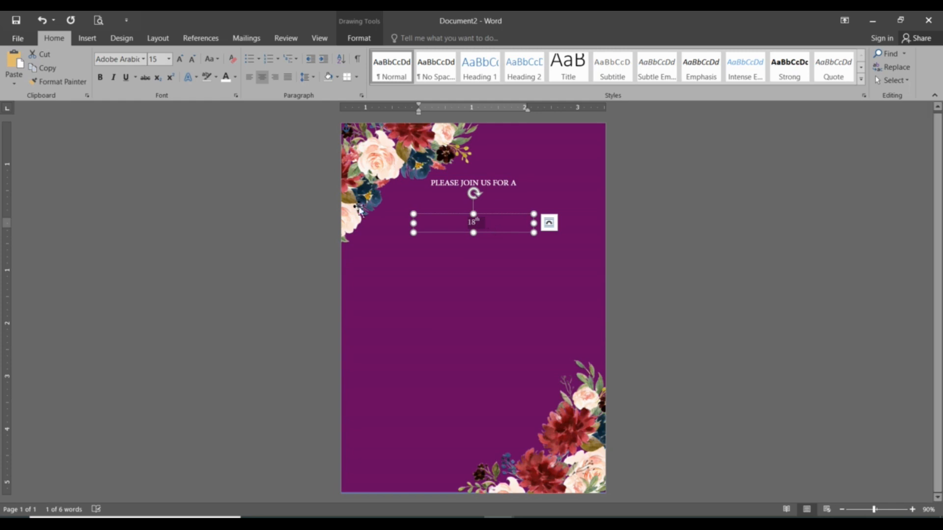
{"action": "type", "text": "120"}
Step: Set 18th to font size 120 and fit its enlarged text box directly beneath PLEASE JOIN US FOR A
{"action": "key", "text": "Return"}
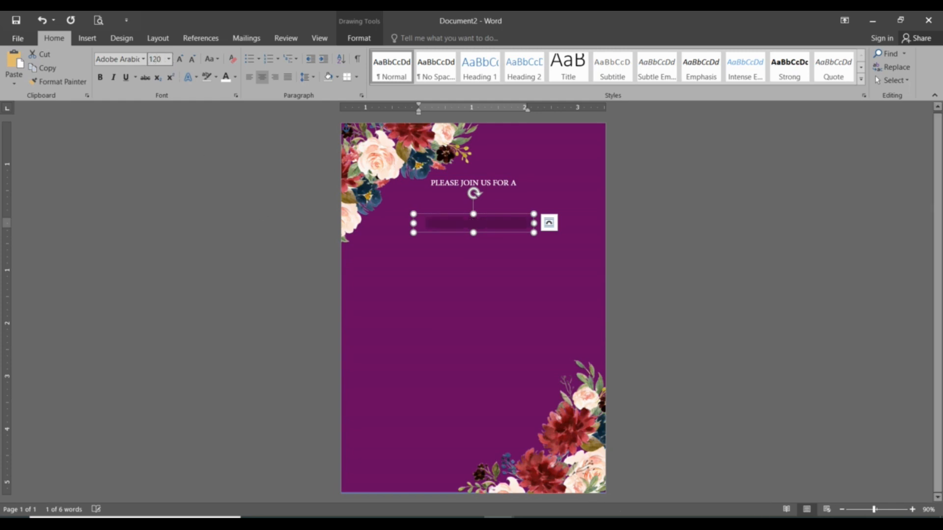
{"action": "left_click_drag", "start_coordinate": [538, 245], "coordinate": [537, 320]}
{"action": "left_click_drag", "start_coordinate": [475, 321], "coordinate": [476, 302]}
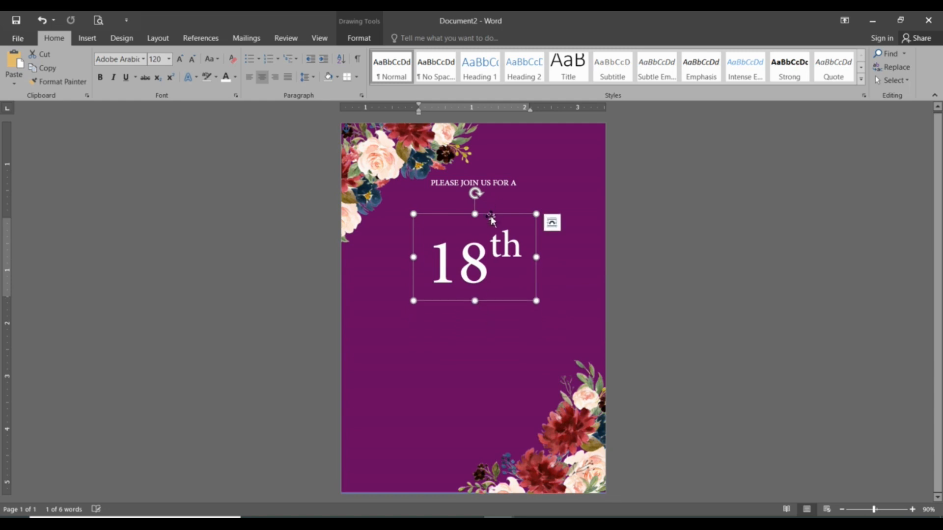
{"action": "left_click_drag", "start_coordinate": [475, 214], "coordinate": [476, 177]}
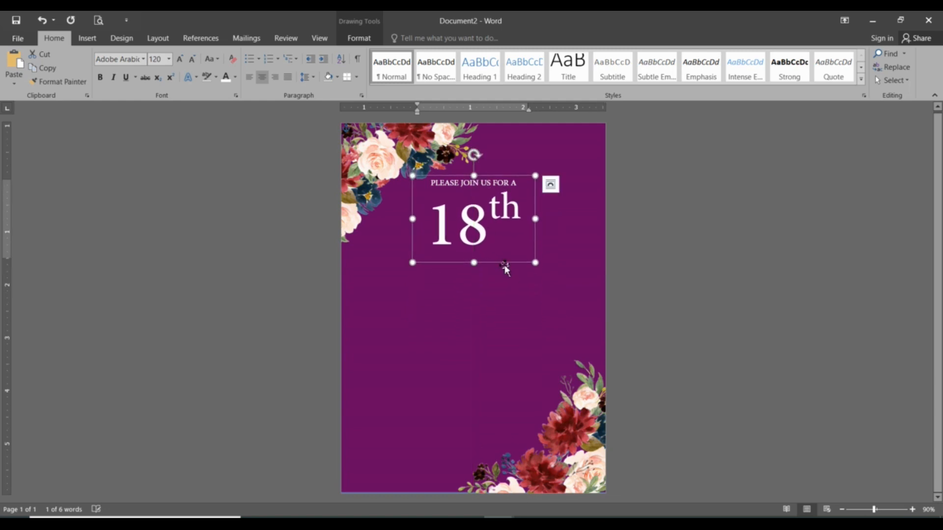
Step: Paste another copy of the small text box below 18th and replace its text with Birthday
{"action": "left_click", "coordinate": [504, 295]}
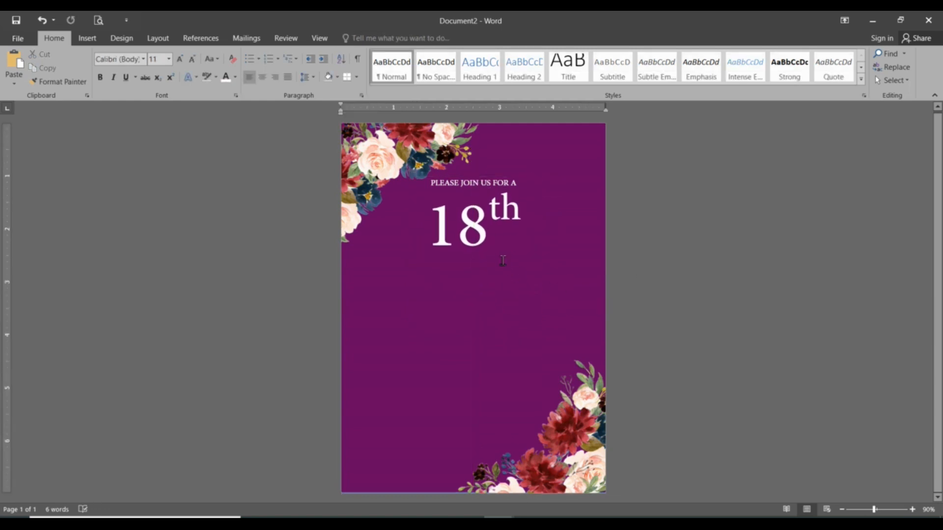
{"action": "key", "text": "ctrl+v"}
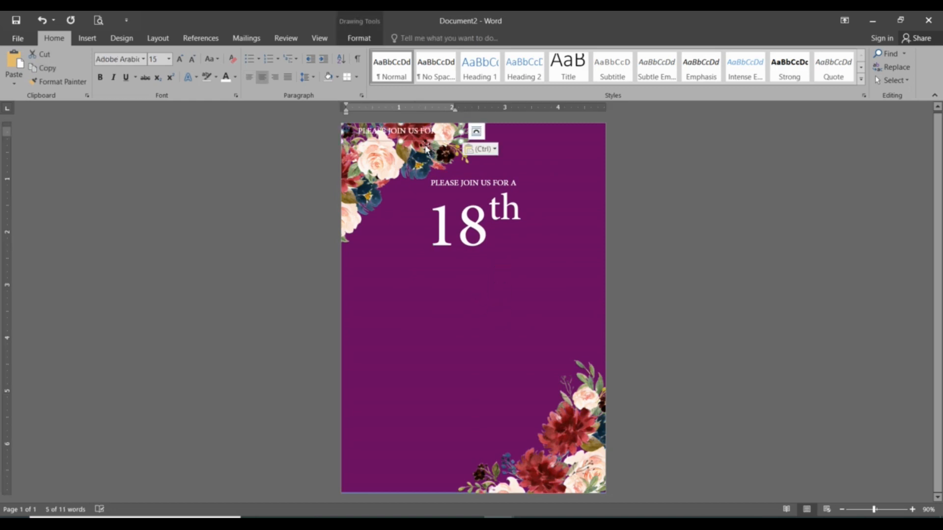
{"action": "left_click_drag", "start_coordinate": [425, 147], "coordinate": [500, 278]}
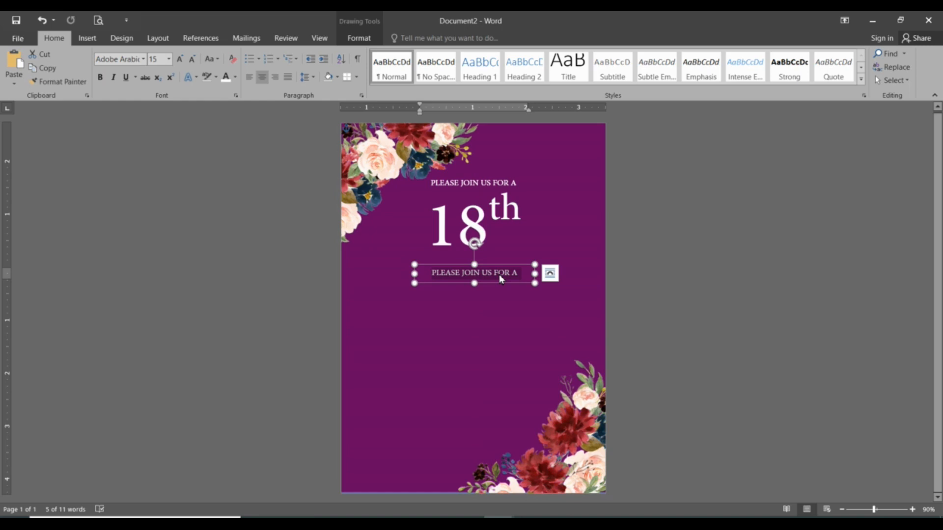
{"action": "key", "text": "BackSpace"}
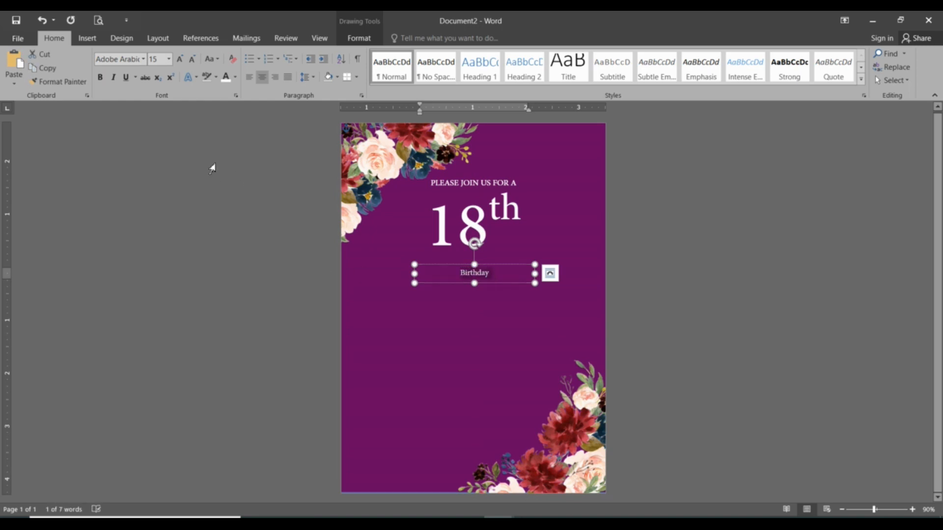
Step: Format Birthday in the Vladimir Script font at size 47 and enlarge its text box to fit closely beneath 18th
{"action": "left_click", "coordinate": [161, 60]}
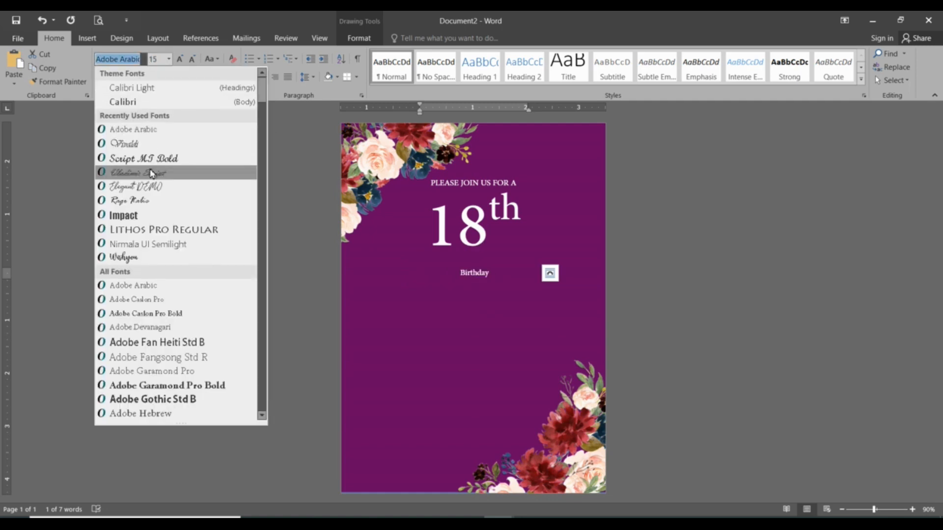
{"action": "left_click", "coordinate": [152, 173]}
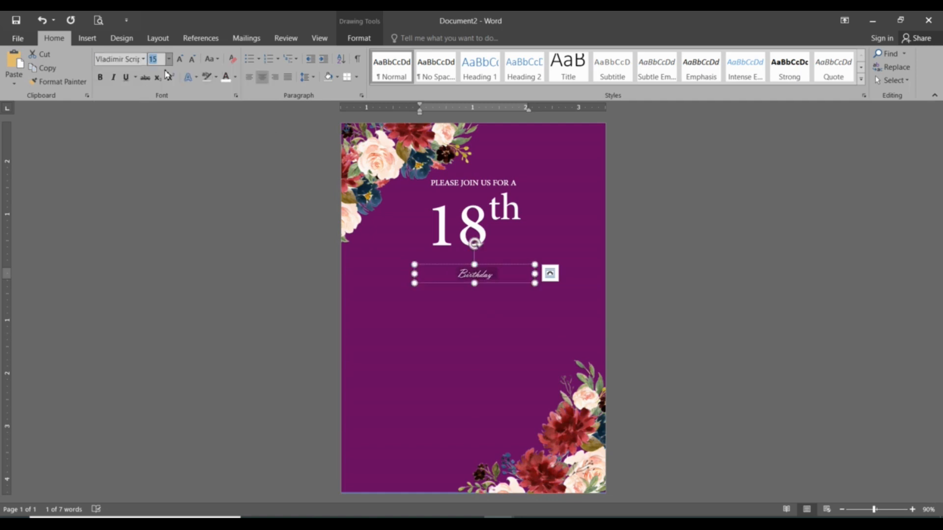
{"action": "type", "text": "47"}
{"action": "key", "text": "Return"}
{"action": "left_click_drag", "start_coordinate": [535, 283], "coordinate": [498, 301]}
{"action": "left_click", "coordinate": [486, 277]}
Step: Paste a copy of the small text box beneath Birthday and replace its text with a centered CELEBRATION
{"action": "left_click", "coordinate": [479, 391]}
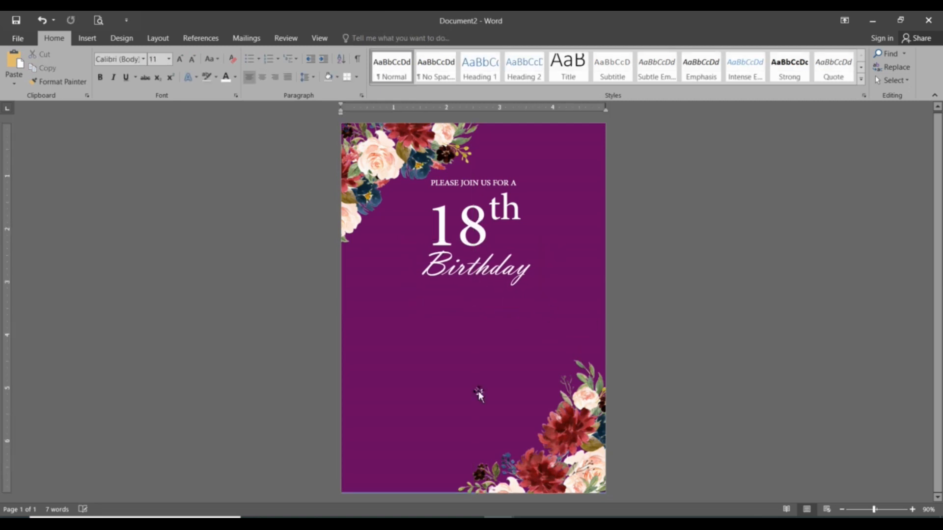
{"action": "key", "text": "ctrl+v"}
{"action": "left_click_drag", "start_coordinate": [427, 142], "coordinate": [498, 297]}
{"action": "triple_click", "coordinate": [499, 298]}
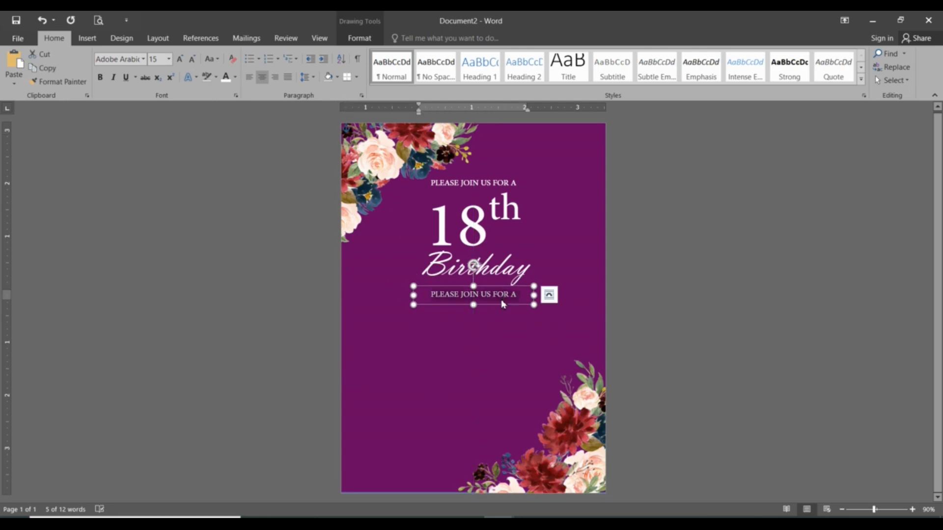
{"action": "type", "text": "cel"}
{"action": "key", "text": "ctrl+l"}
{"action": "type", "text": "CELEBRATION"}
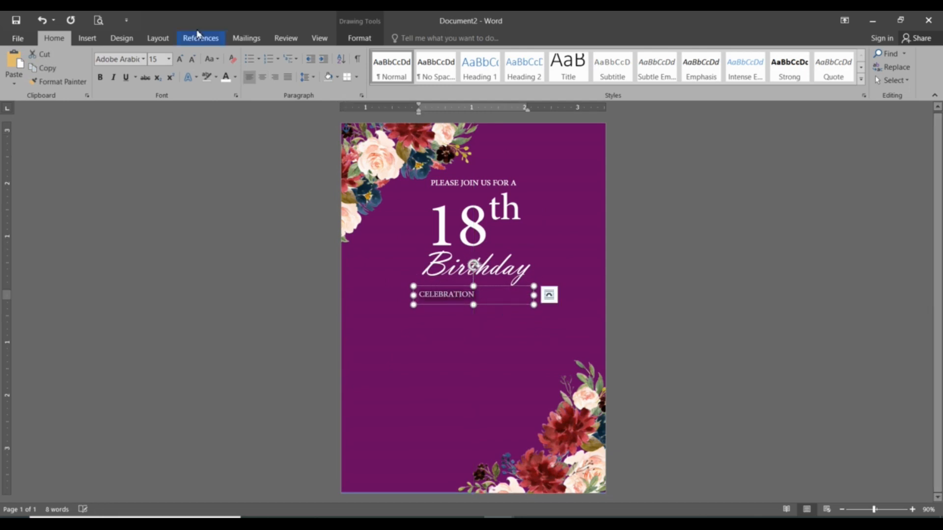
{"action": "key", "text": "ctrl+e"}
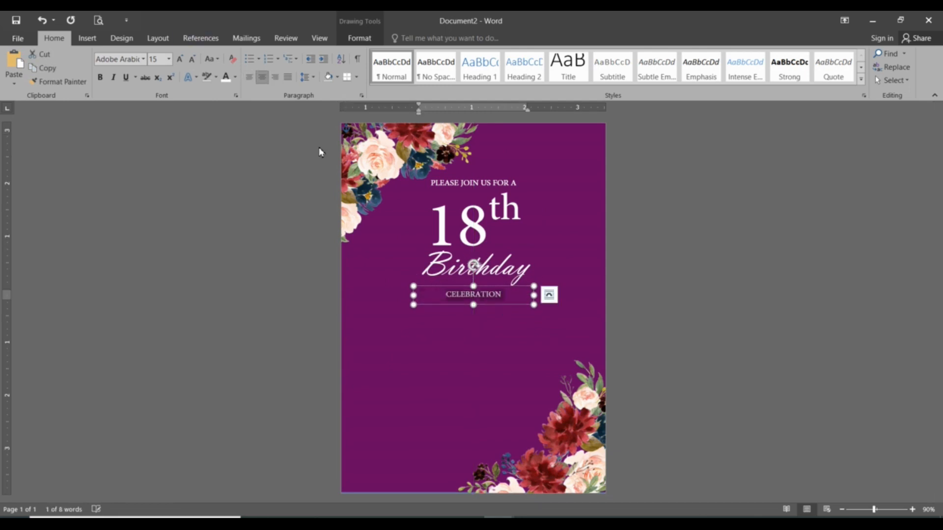
{"action": "left_click", "coordinate": [480, 354]}
{"action": "left_click", "coordinate": [682, 303]}
{"action": "left_click", "coordinate": [489, 297]}
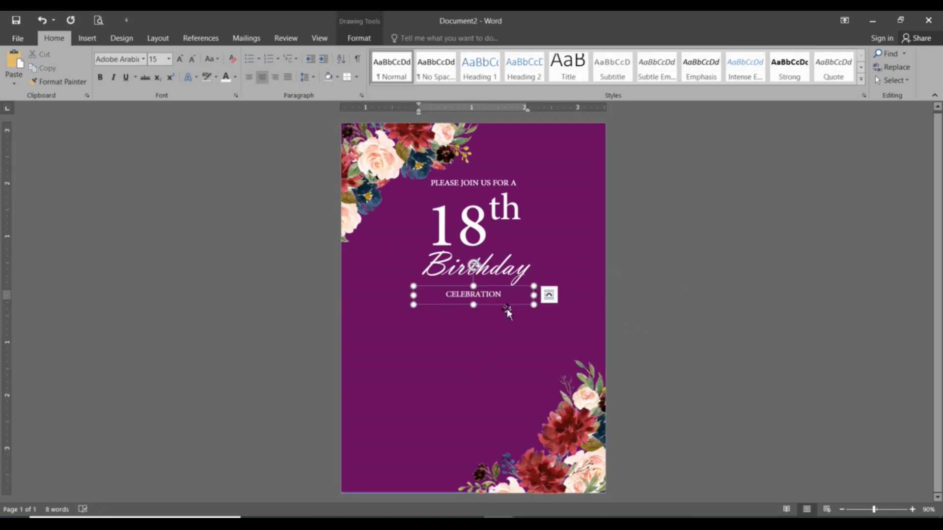
Step: Paste another copy of the small text box beneath CELEBRATION and replace its text with IN HONOR OF
{"action": "left_click", "coordinate": [510, 324]}
{"action": "key", "text": "ctrl+v"}
{"action": "left_click_drag", "start_coordinate": [420, 144], "coordinate": [501, 324]}
{"action": "triple_click", "coordinate": [502, 316]}
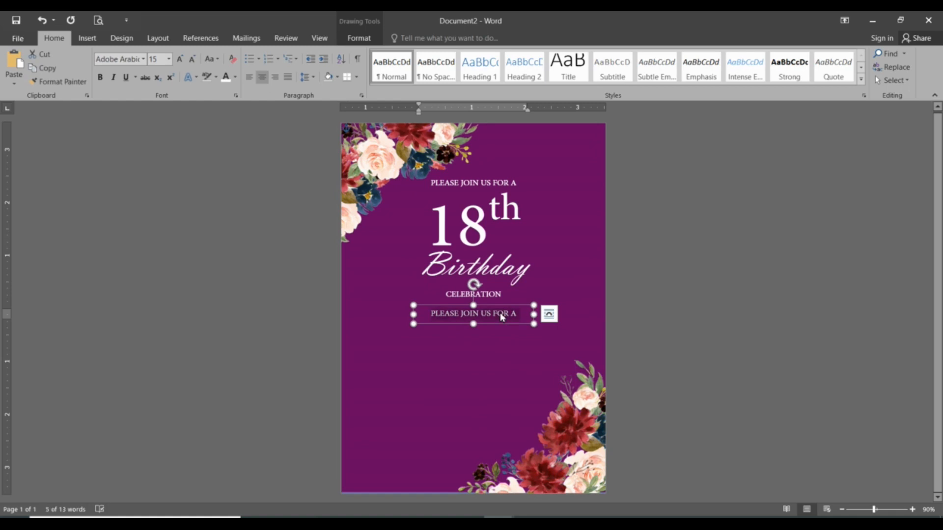
{"action": "type", "text": "IN HONOR"}
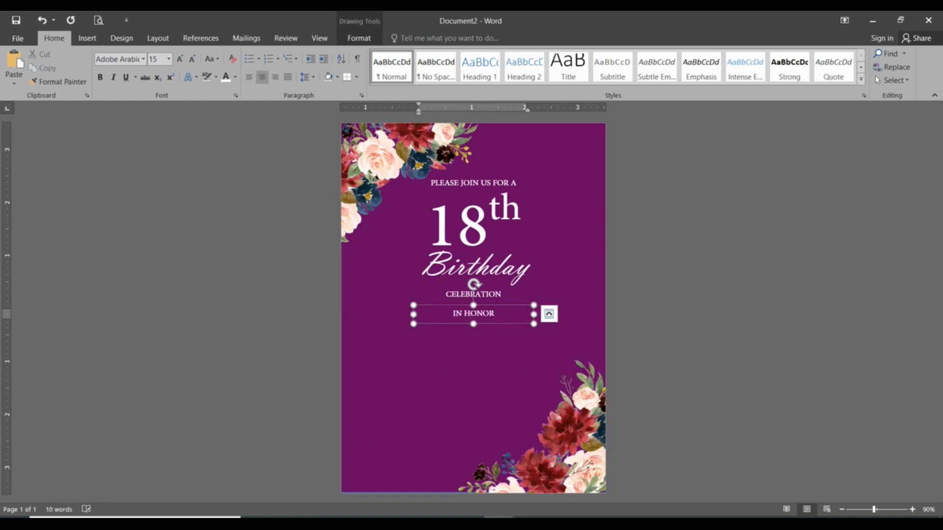
{"action": "type", "text": " OF"}
{"action": "left_click", "coordinate": [478, 378]}
{"action": "left_click", "coordinate": [484, 315]}
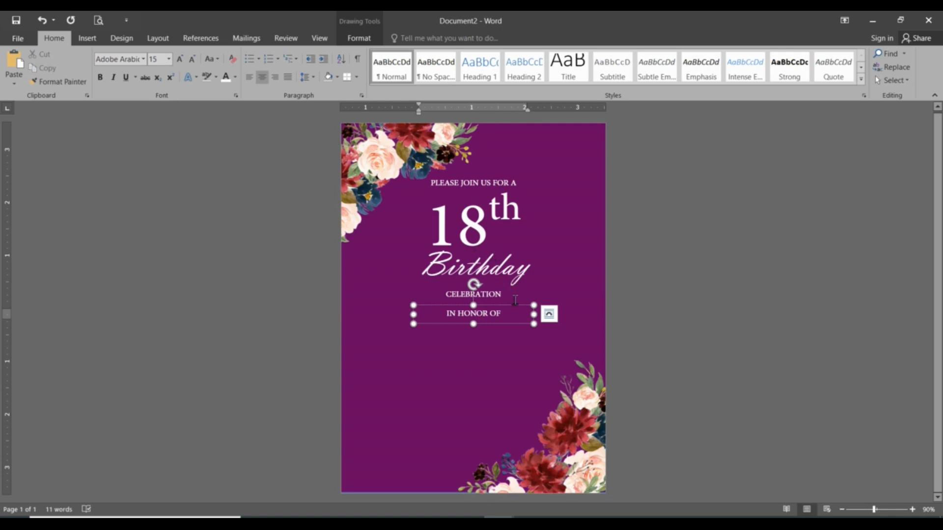
{"action": "left_click", "coordinate": [474, 346]}
{"action": "left_click", "coordinate": [487, 314]}
{"action": "left_click", "coordinate": [486, 295]}
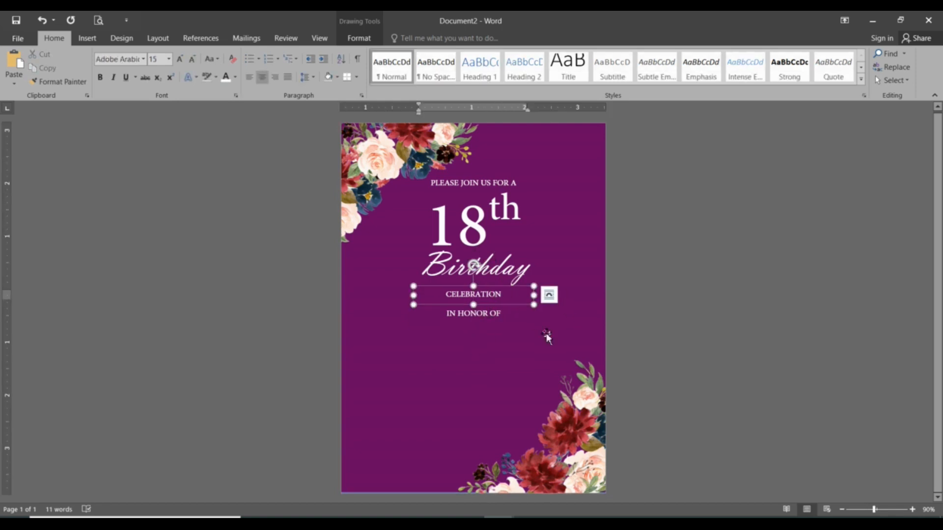
{"action": "left_click", "coordinate": [546, 334]}
{"action": "left_click", "coordinate": [491, 317]}
{"action": "left_click", "coordinate": [501, 296]}
{"action": "left_click", "coordinate": [508, 276]}
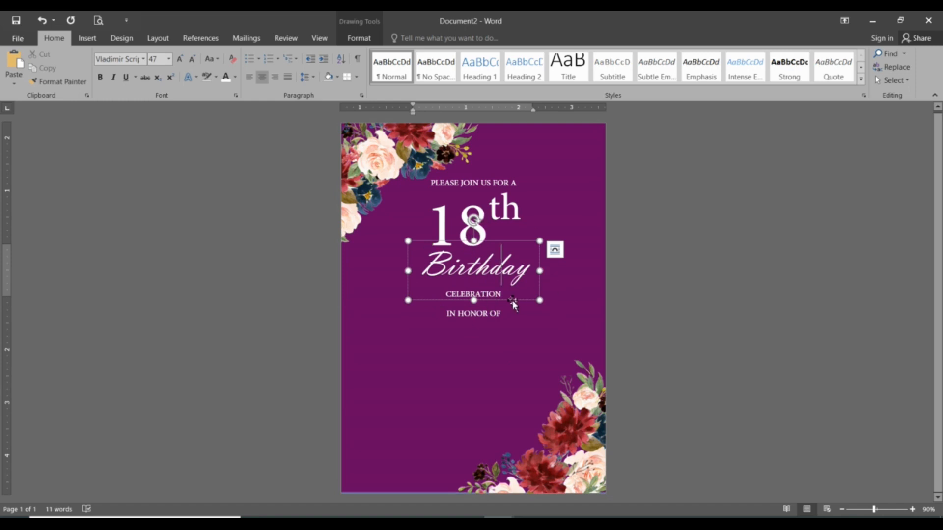
{"action": "left_click", "coordinate": [506, 316]}
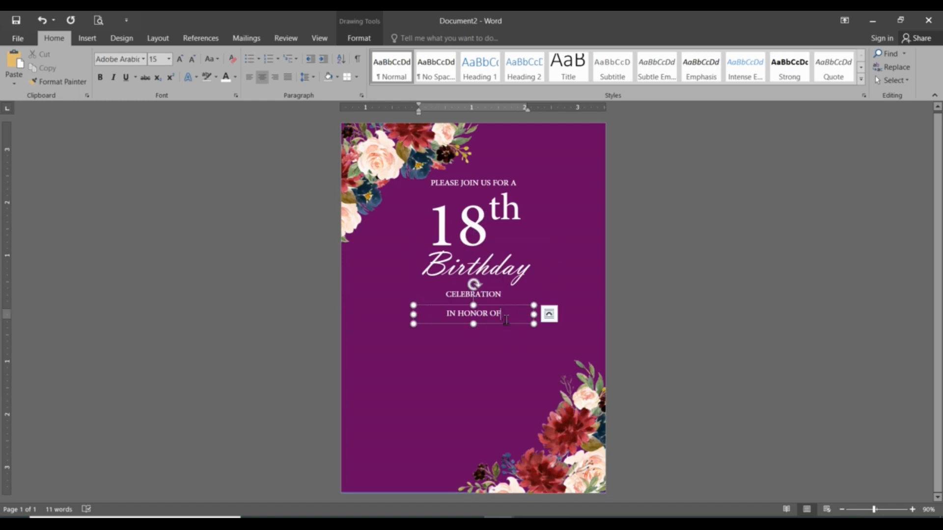
Step: Shorten the Birthday text box from its lower edge so it ends close beneath the word
{"action": "left_click", "coordinate": [511, 385]}
{"action": "left_click", "coordinate": [530, 301]}
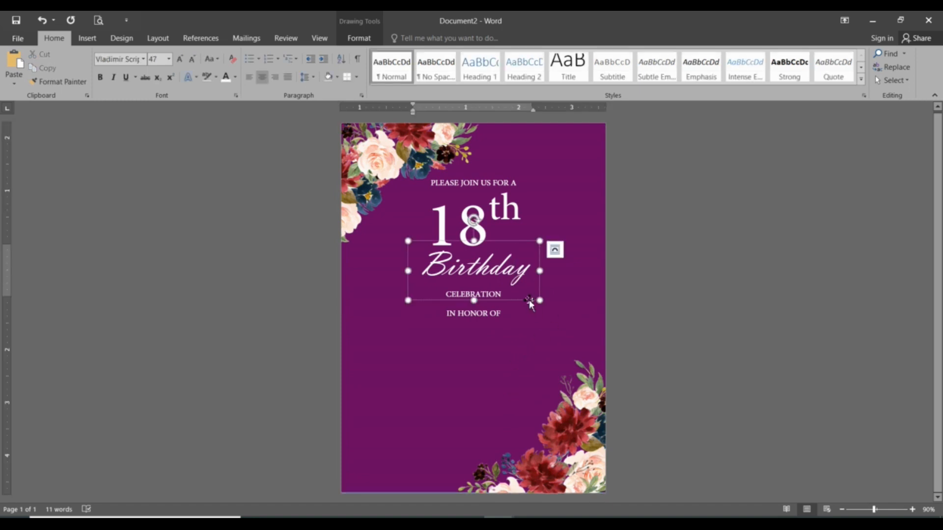
{"action": "left_click_drag", "start_coordinate": [473, 300], "coordinate": [473, 293]}
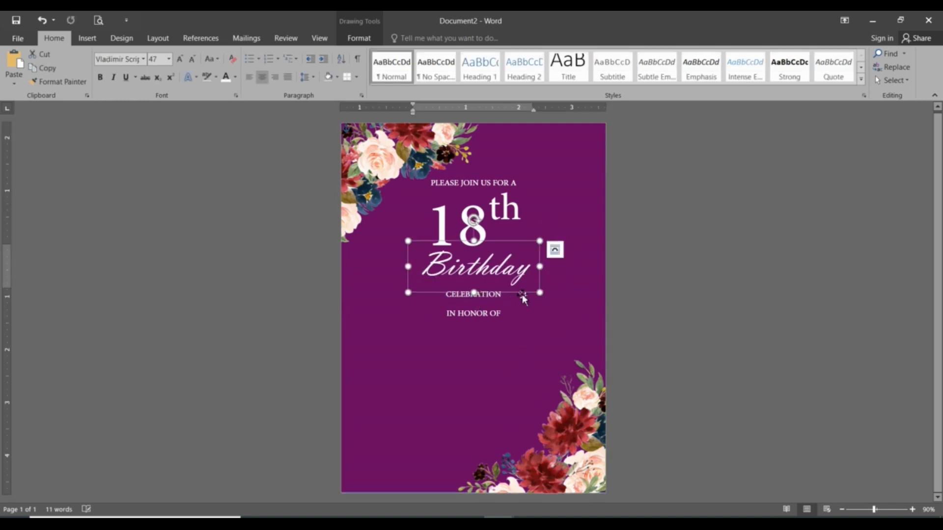
Step: Paste a copy of the Birthday text box beneath IN HONOR OF and replace its text with the celebrant's first name
{"action": "key", "text": "ctrl+v"}
{"action": "left_click_drag", "start_coordinate": [430, 174], "coordinate": [497, 371]}
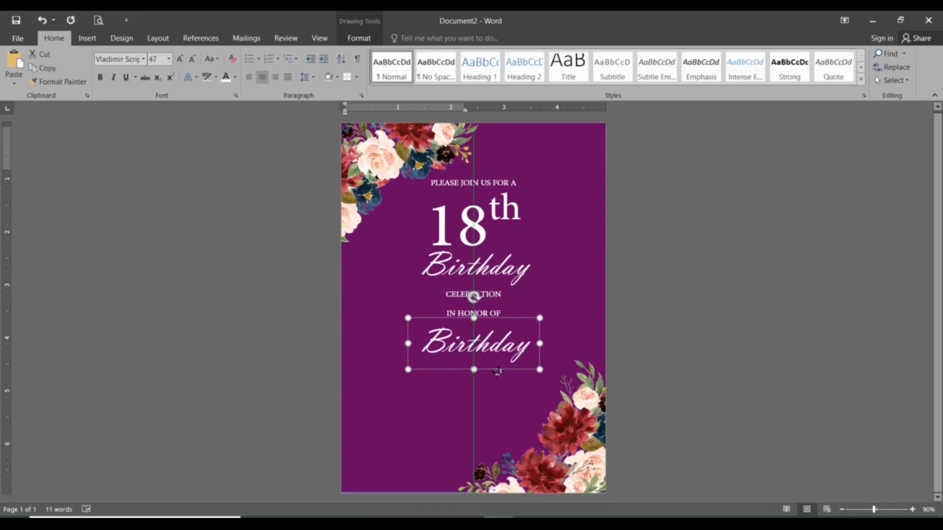
{"action": "triple_click", "coordinate": [498, 343]}
{"action": "type", "text": "Jasmine"}
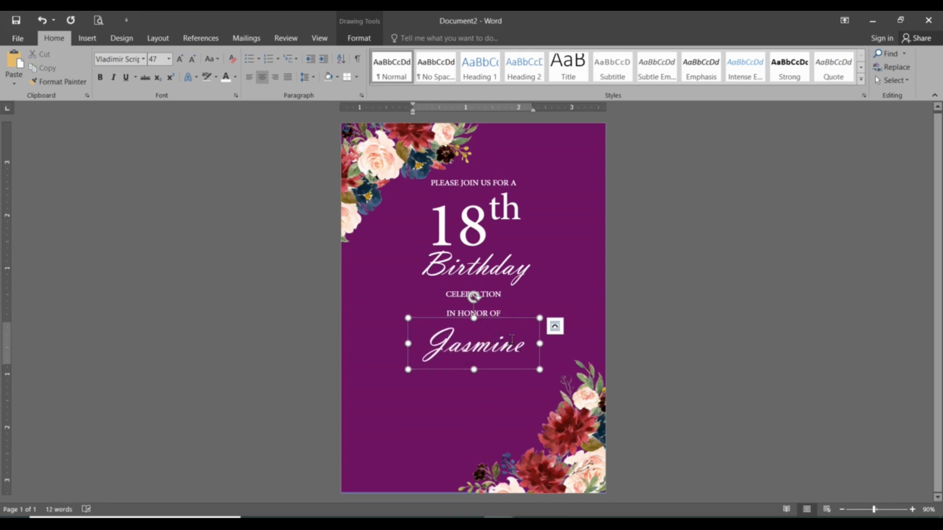
Step: Move the celebrant's name text box slightly up, closer to IN HONOR OF
{"action": "left_click", "coordinate": [505, 274]}
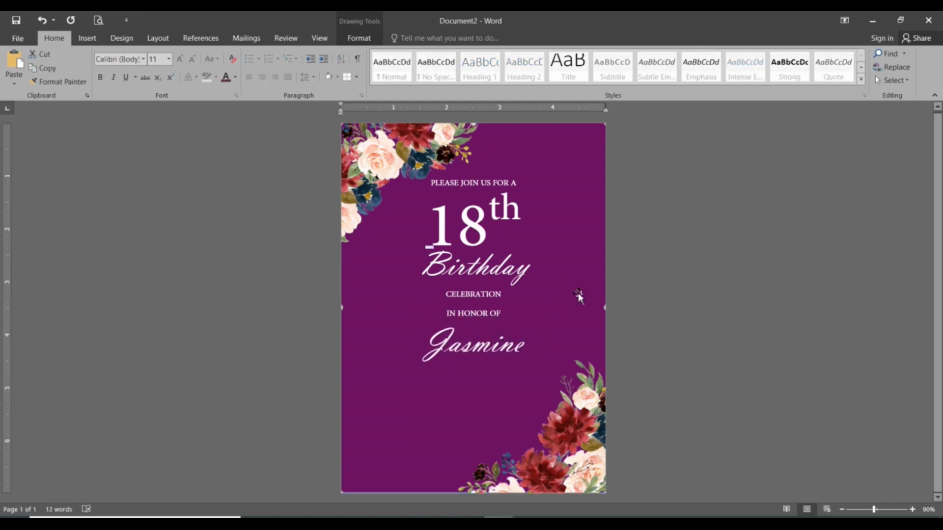
{"action": "left_click", "coordinate": [485, 319]}
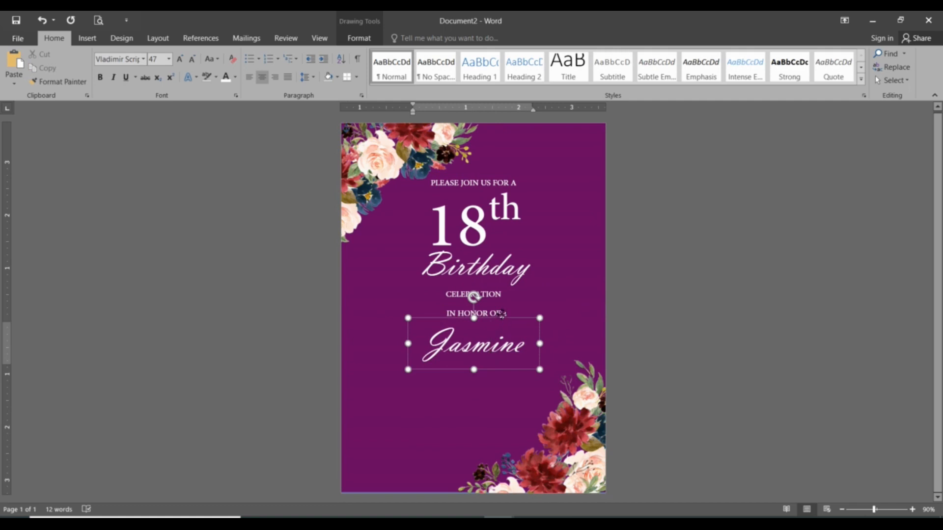
{"action": "left_click_drag", "start_coordinate": [502, 318], "coordinate": [502, 311]}
{"action": "left_click", "coordinate": [482, 382]}
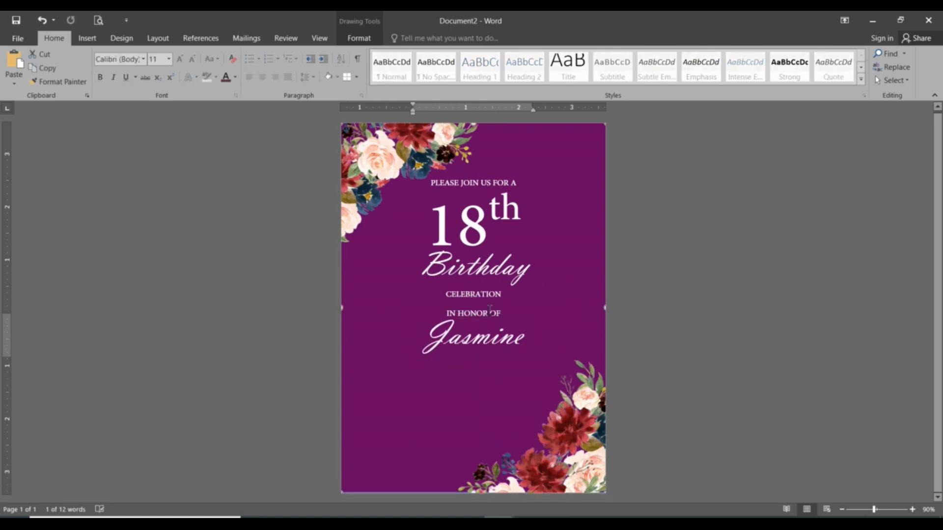
Step: Copy the CELEBRATION text box and place the duplicate centered beneath the celebrant's name
{"action": "left_click", "coordinate": [490, 295]}
{"action": "left_click", "coordinate": [513, 307]}
{"action": "key", "text": "ctrl+c"}
{"action": "left_click", "coordinate": [482, 391]}
{"action": "key", "text": "ctrl+v"}
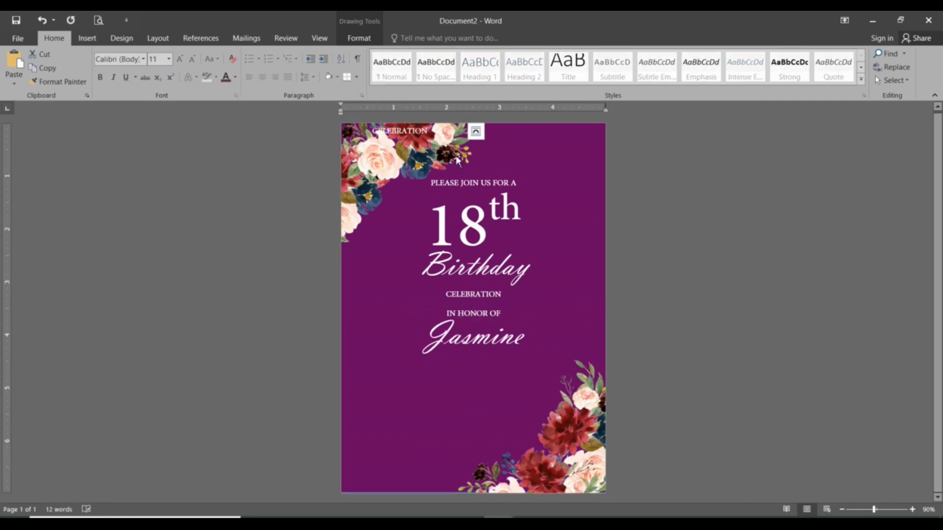
{"action": "left_click_drag", "start_coordinate": [429, 142], "coordinate": [508, 379]}
{"action": "left_click", "coordinate": [510, 369]}
{"action": "type", "text": "a"}
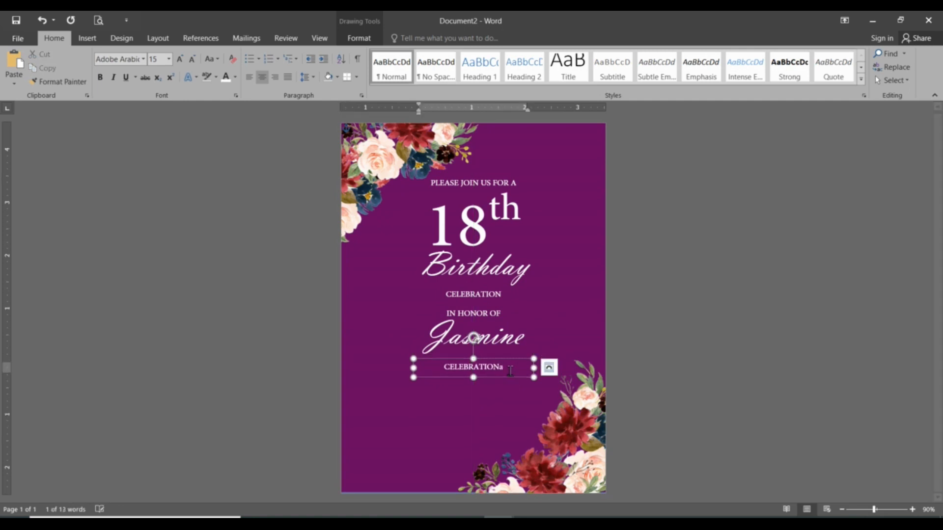
{"action": "key", "text": "ctrl"}
{"action": "left_click", "coordinate": [509, 370]}
{"action": "key", "text": "ctrl"}
{"action": "double_click", "coordinate": [510, 371]}
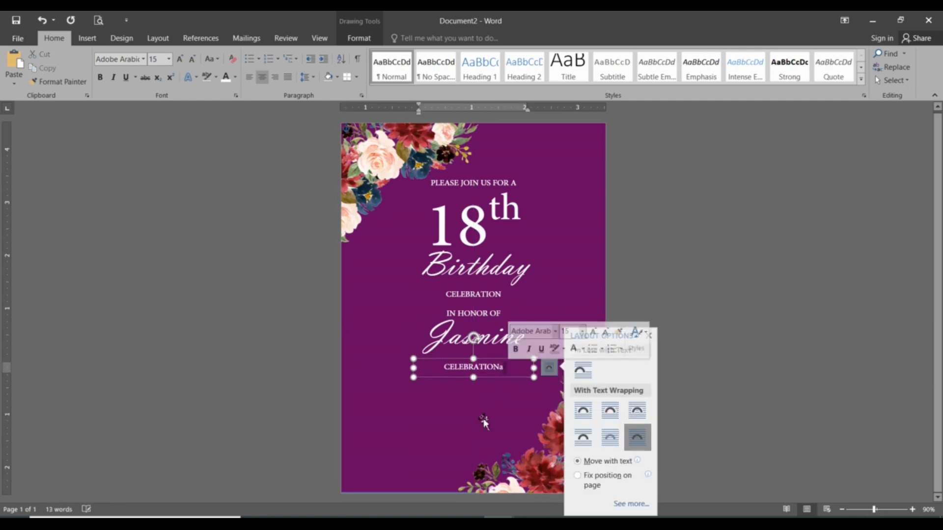
{"action": "left_click", "coordinate": [483, 423]}
Step: Replace the text of the duplicated CELEBRATION box with DECEMBER 25, 2021 AT 7 PM
{"action": "left_click", "coordinate": [502, 369]}
{"action": "key", "text": "ctrl+a"}
{"action": "type", "text": "december"}
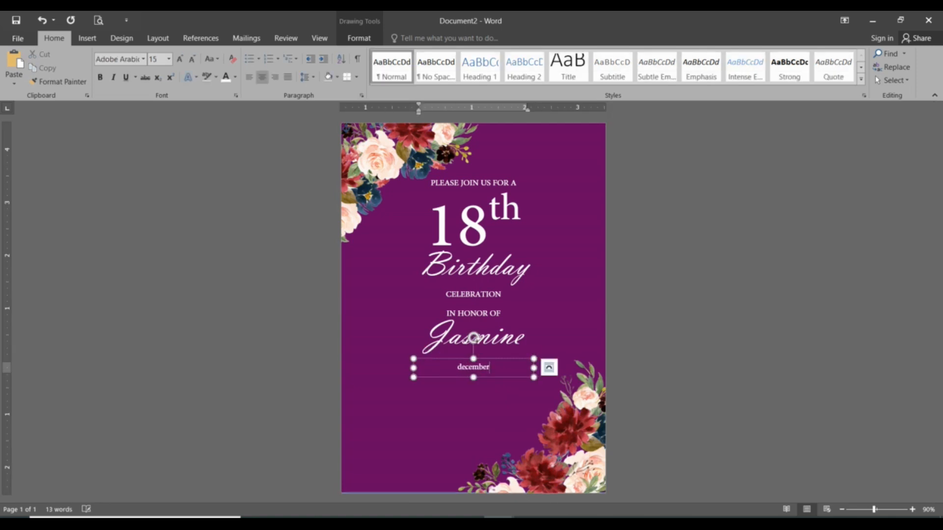
{"action": "key", "text": "ctrl+l"}
{"action": "type", "text": "DECEMBER 25, 2021 AT 7 PM"}
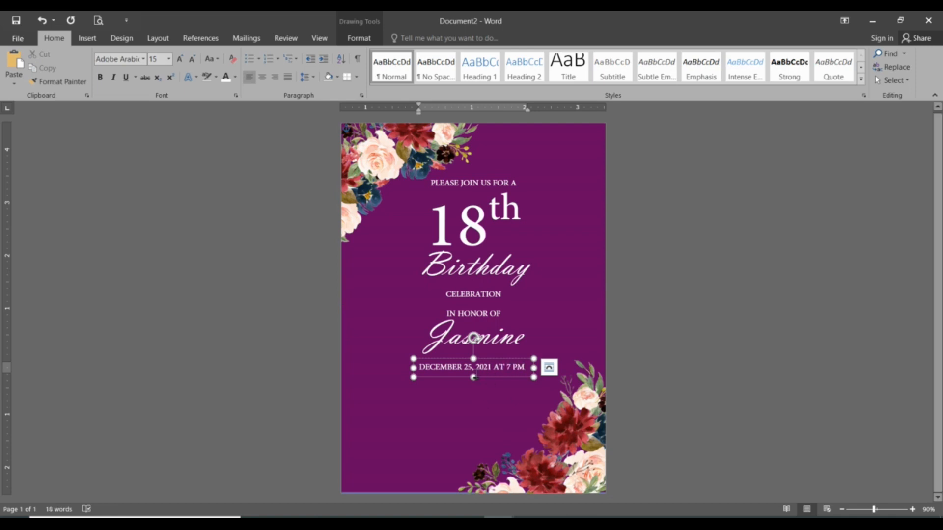
Step: Extend the date text box downward and add lines for the celebrant's residence, the venue address and an RSVP phone number
{"action": "left_click_drag", "start_coordinate": [474, 378], "coordinate": [473, 414]}
{"action": "left_click", "coordinate": [467, 377]}
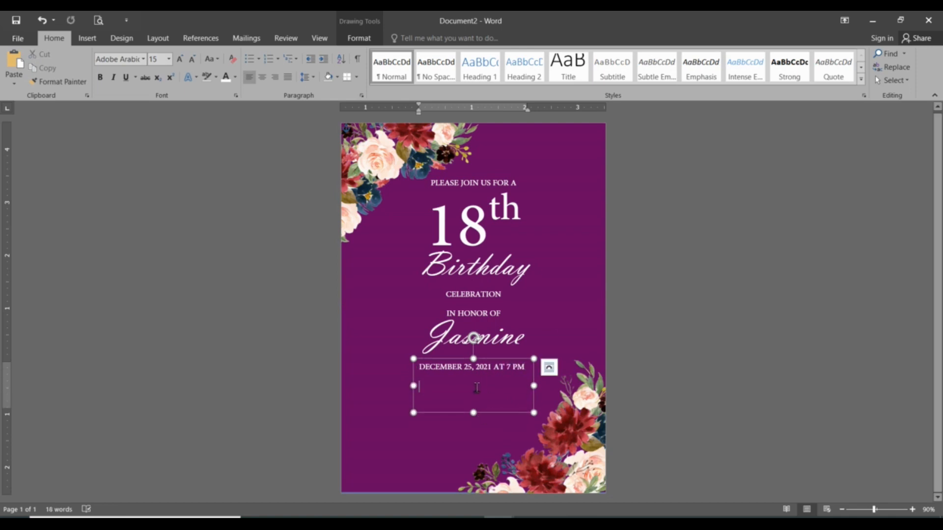
{"action": "type", "text": "JASMINE’S RESIDENCE"}
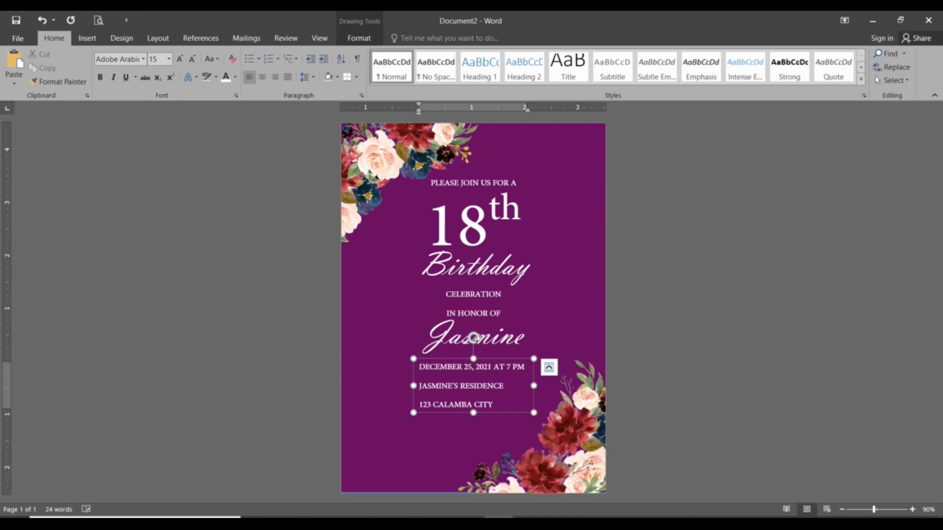
Step: Center the event detail lines, remove the space after their paragraphs and shift the block slightly lower
{"action": "left_click_drag", "start_coordinate": [477, 421], "coordinate": [416, 304]}
{"action": "left_click", "coordinate": [262, 77]}
{"action": "left_click", "coordinate": [304, 78]}
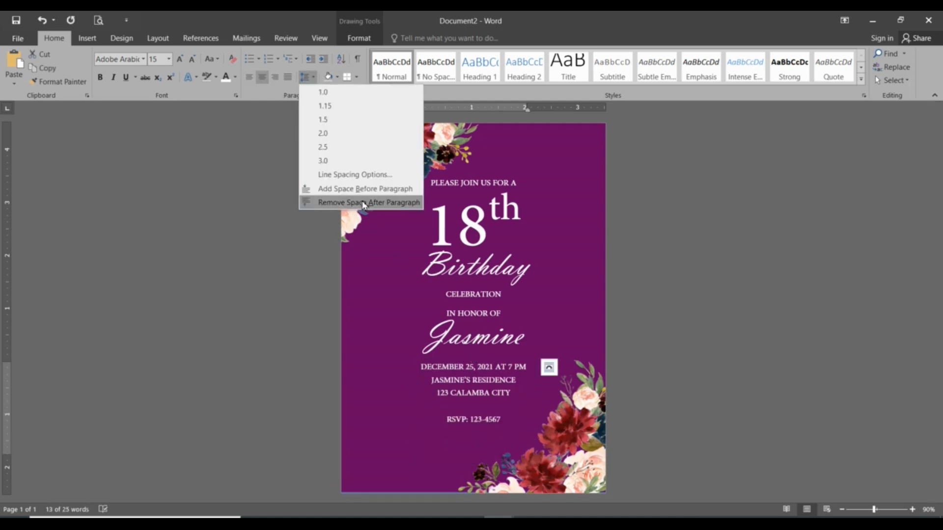
{"action": "left_click", "coordinate": [363, 203]}
{"action": "left_click_drag", "start_coordinate": [474, 359], "coordinate": [475, 369]}
{"action": "left_click", "coordinate": [591, 415]}
Step: Set the event details to size 16, widen their text box to fit the date on one line and center it slightly lower
{"action": "left_click", "coordinate": [463, 410]}
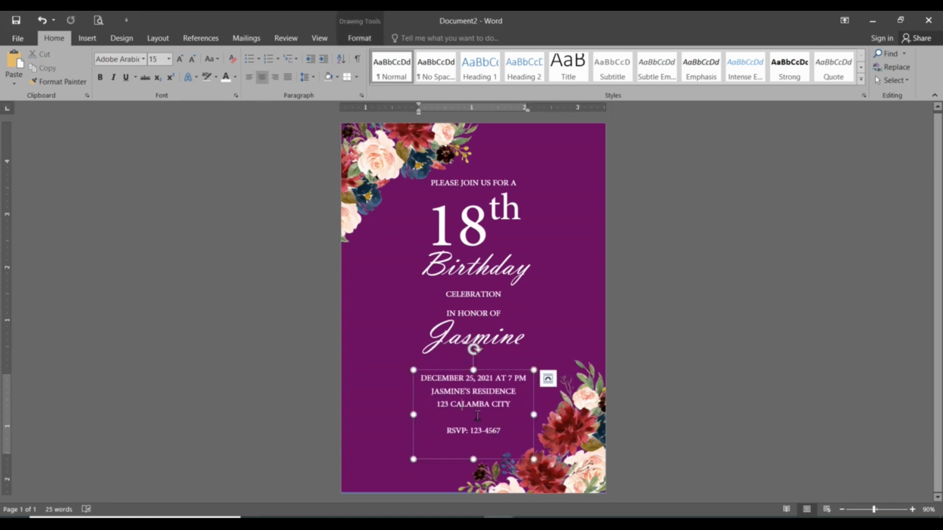
{"action": "key", "text": "ctrl+a"}
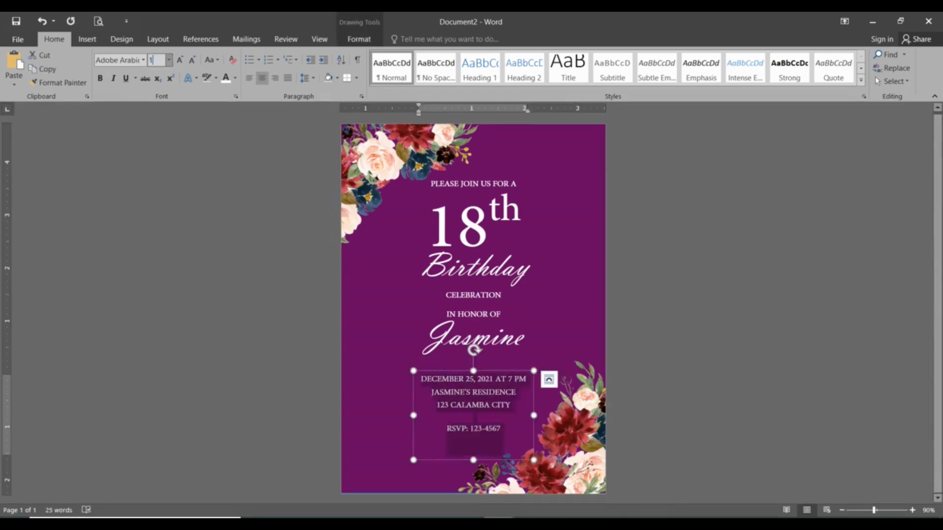
{"action": "key", "text": "ctrl+bracketright"}
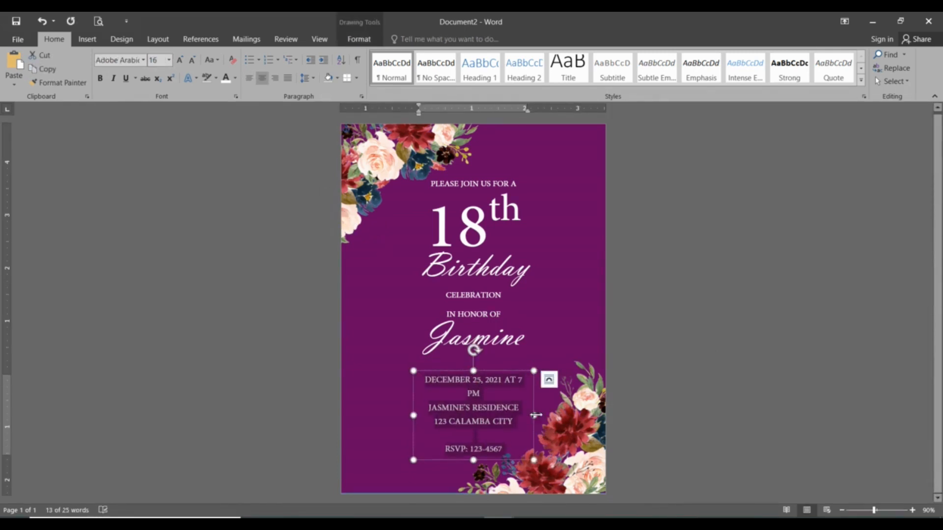
{"action": "left_click_drag", "start_coordinate": [536, 415], "coordinate": [544, 415]}
{"action": "left_click_drag", "start_coordinate": [489, 371], "coordinate": [478, 377]}
{"action": "left_click", "coordinate": [565, 418]}
Step: Reposition the celebrant's name about midway between IN HONOR OF and the date line
{"action": "left_click", "coordinate": [491, 340]}
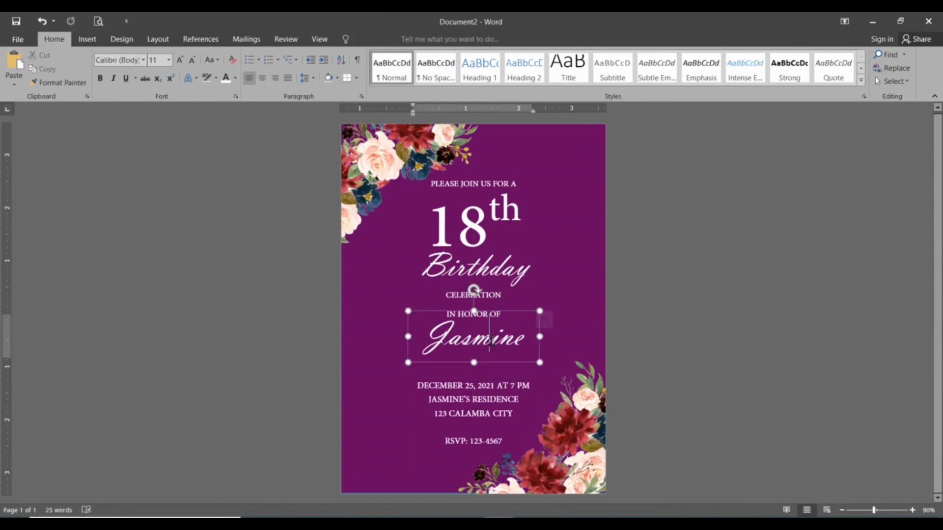
{"action": "mouse_move", "coordinate": [491, 312]}
{"action": "left_mouse_down"}
{"action": "mouse_move", "coordinate": [492, 326]}
{"action": "mouse_move", "coordinate": [499, 324]}
{"action": "mouse_move", "coordinate": [486, 291]}
{"action": "left_mouse_up"}
{"action": "left_click", "coordinate": [600, 408]}
{"action": "left_click", "coordinate": [494, 355]}
{"action": "left_click", "coordinate": [628, 346]}
Step: Nudge the IN HONOR OF and CELEBRATION text boxes slightly down to even out their spacing
{"action": "left_click", "coordinate": [494, 313]}
{"action": "left_click", "coordinate": [418, 290]}
{"action": "left_click", "coordinate": [487, 293]}
{"action": "left_click", "coordinate": [558, 286]}
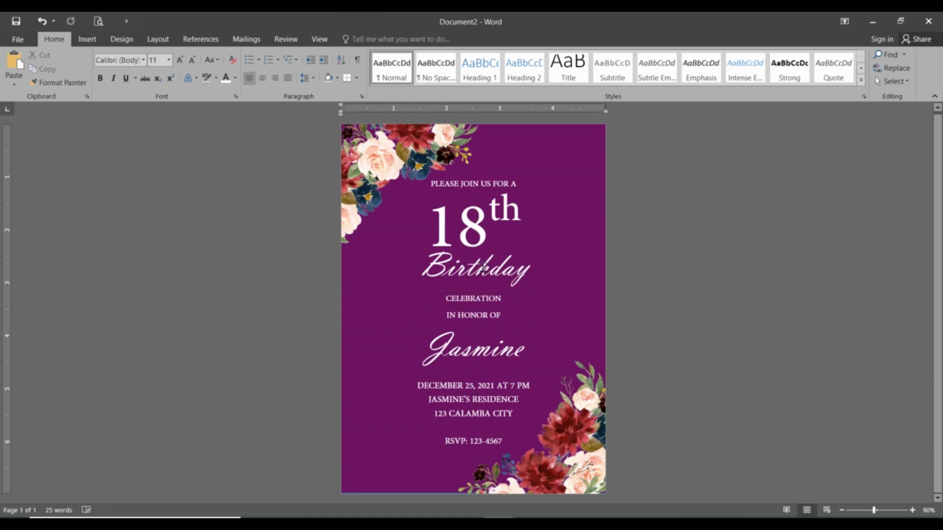
Step: Nudge the Birthday and 18th text boxes slightly down to balance the heading's spacing
{"action": "left_click", "coordinate": [493, 263]}
{"action": "left_click_drag", "start_coordinate": [493, 247], "coordinate": [493, 251]}
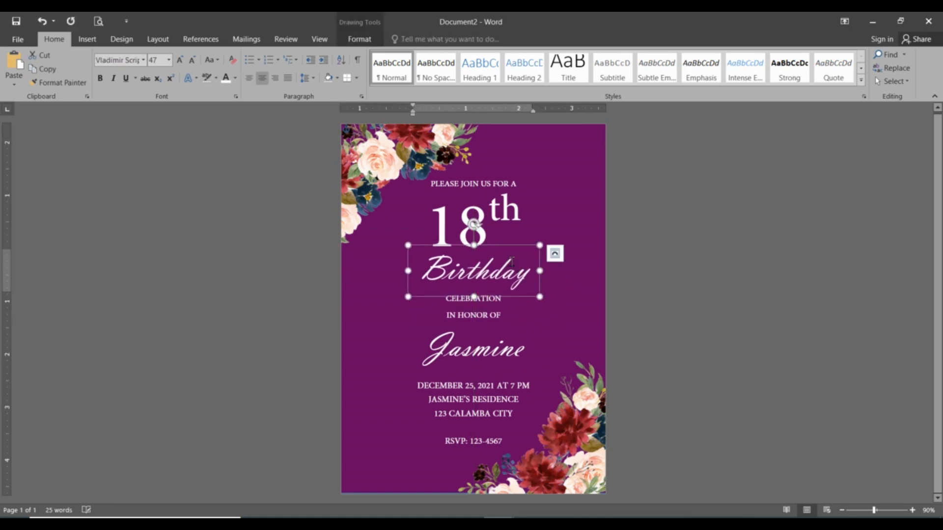
{"action": "left_click", "coordinate": [490, 272]}
{"action": "left_click", "coordinate": [493, 209]}
{"action": "left_click_drag", "start_coordinate": [497, 181], "coordinate": [516, 182]}
{"action": "left_click", "coordinate": [773, 383]}
{"action": "left_click", "coordinate": [508, 228]}
{"action": "left_click", "coordinate": [730, 310]}
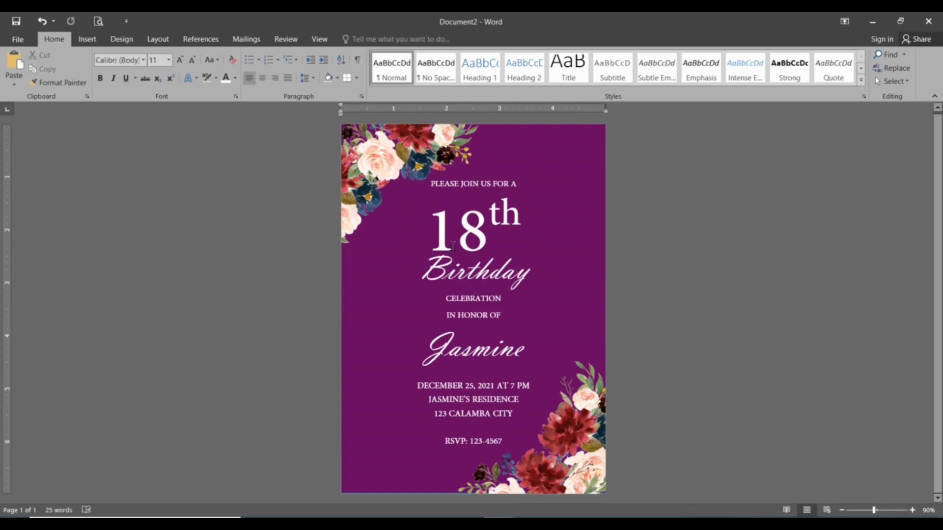
Step: Draw an oval about 3.9" wide and 6.38" tall over the text and center it horizontally on the page
{"action": "left_click", "coordinate": [86, 38]}
{"action": "left_click", "coordinate": [176, 66]}
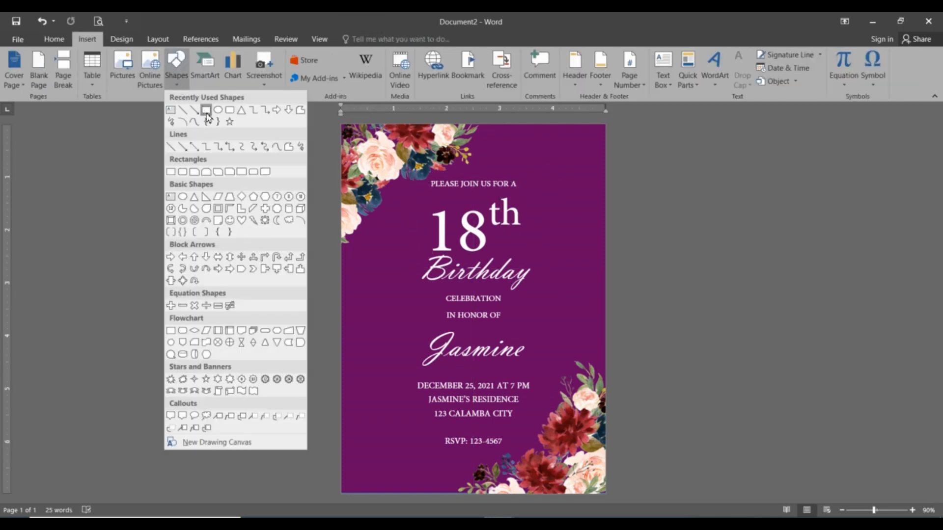
{"action": "left_click", "coordinate": [218, 110]}
{"action": "left_click_drag", "start_coordinate": [397, 136], "coordinate": [604, 475]}
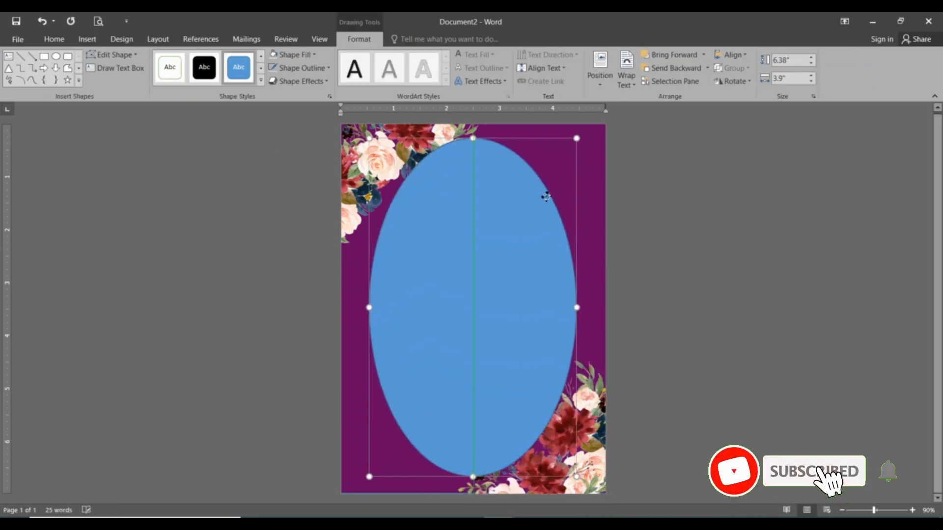
{"action": "left_click_drag", "start_coordinate": [570, 194], "coordinate": [544, 193]}
Step: Enlarge the oval to about 4.47" wide and 6.46" tall, keeping it centered within the page margins
{"action": "left_click_drag", "start_coordinate": [577, 139], "coordinate": [588, 135]}
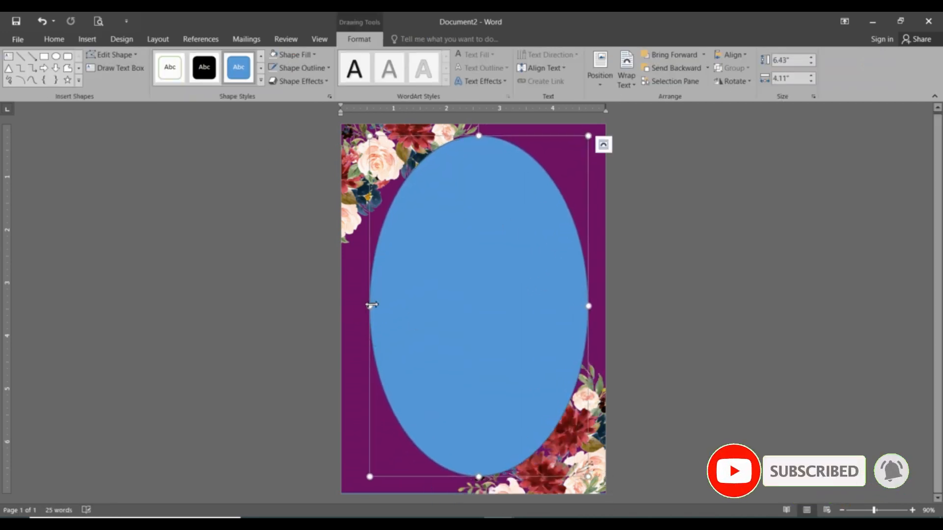
{"action": "left_click_drag", "start_coordinate": [369, 307], "coordinate": [357, 306]}
{"action": "left_click_drag", "start_coordinate": [589, 305], "coordinate": [592, 306]}
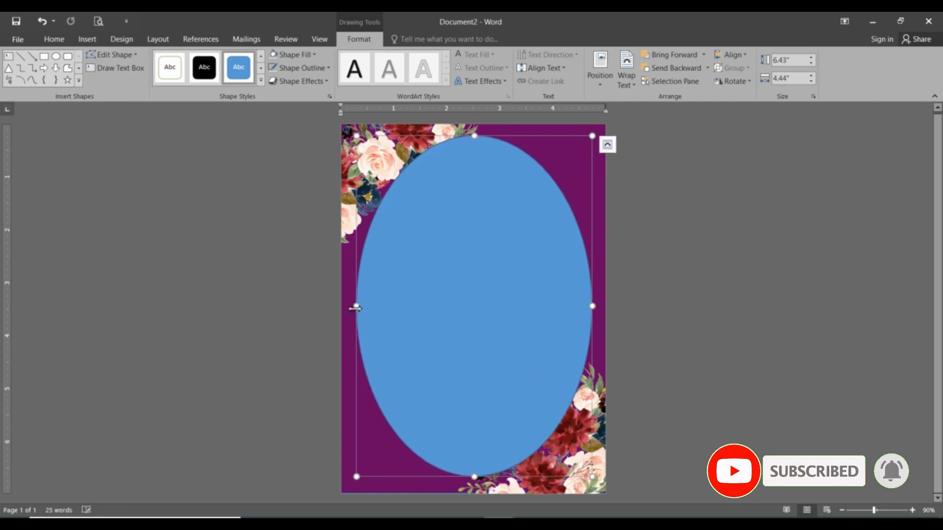
{"action": "left_click_drag", "start_coordinate": [357, 306], "coordinate": [354, 306]}
{"action": "left_click_drag", "start_coordinate": [473, 477], "coordinate": [474, 479]}
Step: Set the oval's text wrapping to Behind Text and remove its fill
{"action": "right_click", "coordinate": [498, 334]}
{"action": "mouse_move", "coordinate": [558, 273]}
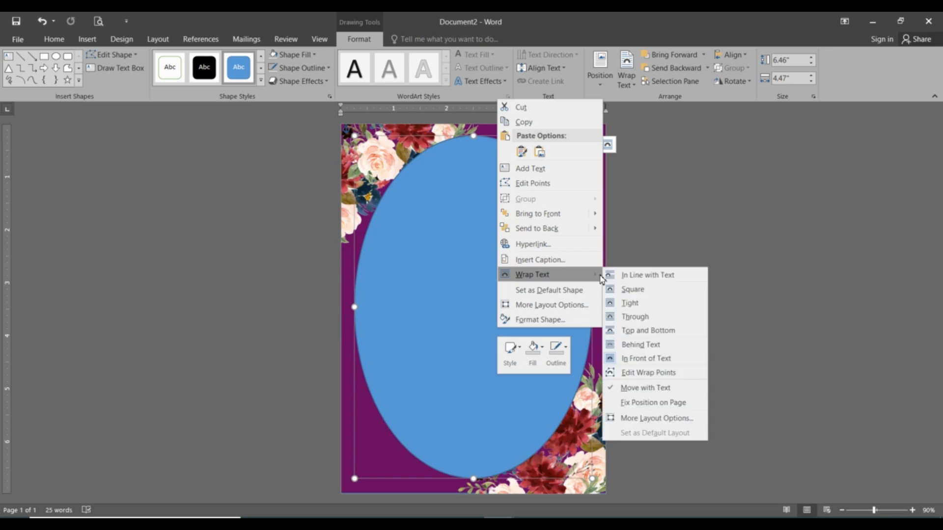
{"action": "left_click", "coordinate": [636, 344]}
{"action": "left_click", "coordinate": [293, 54]}
{"action": "left_click", "coordinate": [314, 167]}
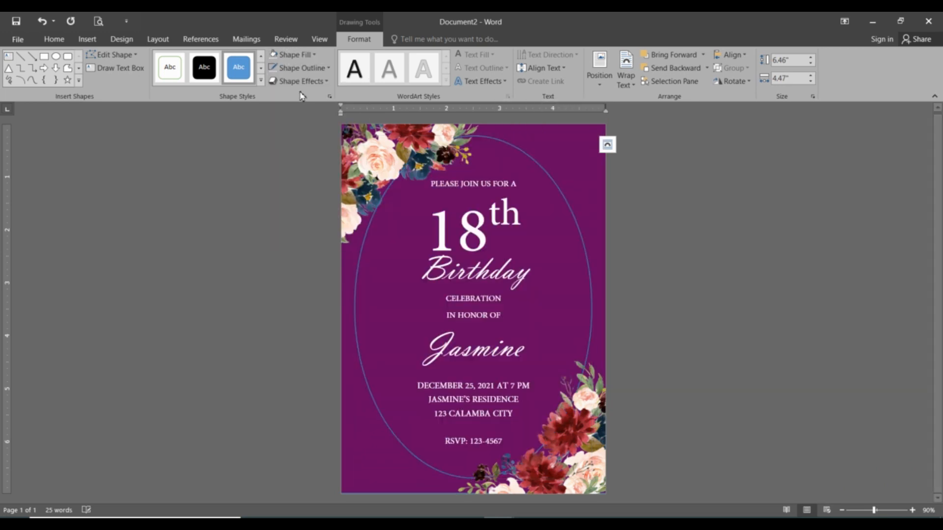
Step: Give the oval a white outline with a dash-dot line style
{"action": "left_click", "coordinate": [301, 68]}
{"action": "left_click", "coordinate": [273, 94]}
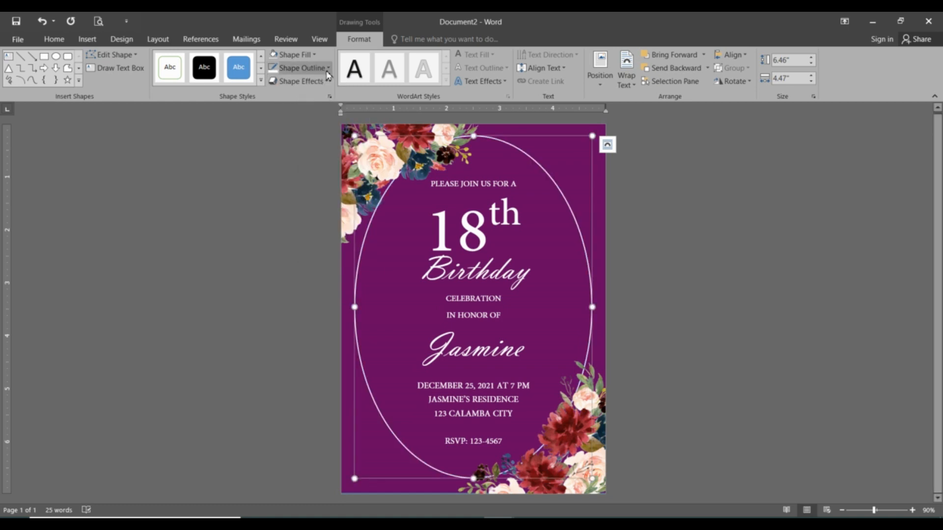
{"action": "left_click", "coordinate": [300, 67]}
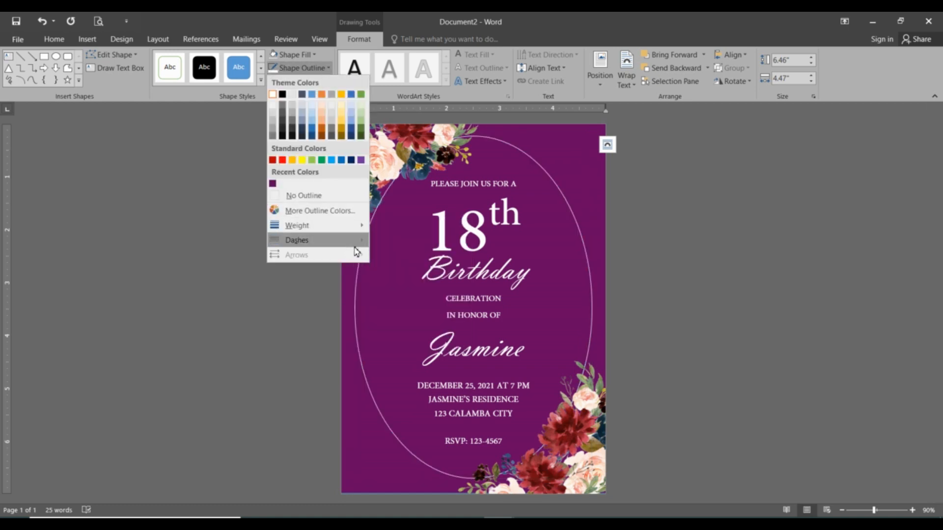
{"action": "mouse_move", "coordinate": [355, 242]}
{"action": "left_click", "coordinate": [400, 275]}
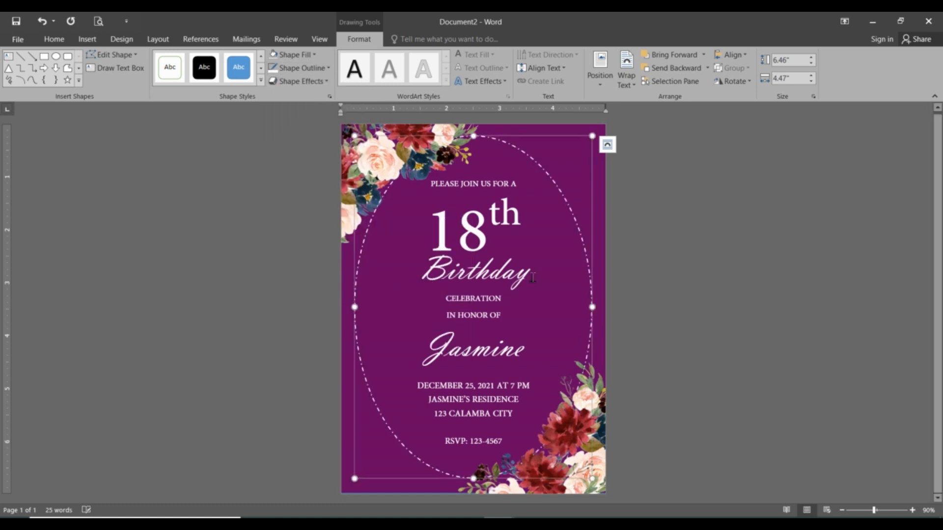
Step: Shift the dashed oval slightly so it is centered vertically on the page
{"action": "left_click", "coordinate": [718, 309]}
{"action": "mouse_move", "coordinate": [577, 223]}
{"action": "left_mouse_down"}
{"action": "mouse_move", "coordinate": [568, 210]}
{"action": "mouse_move", "coordinate": [563, 227]}
{"action": "mouse_move", "coordinate": [582, 225]}
{"action": "mouse_move", "coordinate": [574, 215]}
{"action": "mouse_move", "coordinate": [580, 222]}
{"action": "left_mouse_up"}
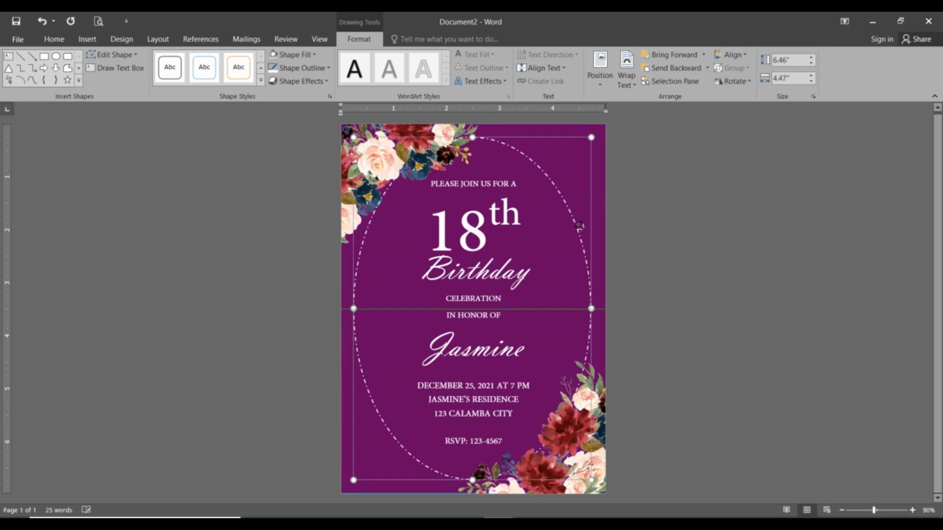
{"action": "left_click", "coordinate": [762, 294]}
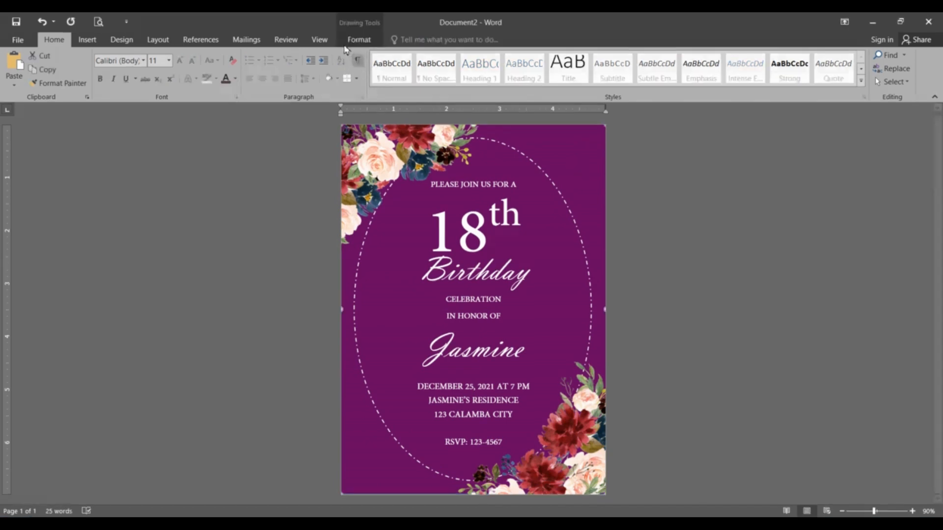
Step: Recolor the background rectangle with a custom HSL fill of hue 230, saturation 242 and luminance 55
{"action": "left_click", "coordinate": [359, 40]}
{"action": "left_click", "coordinate": [309, 56]}
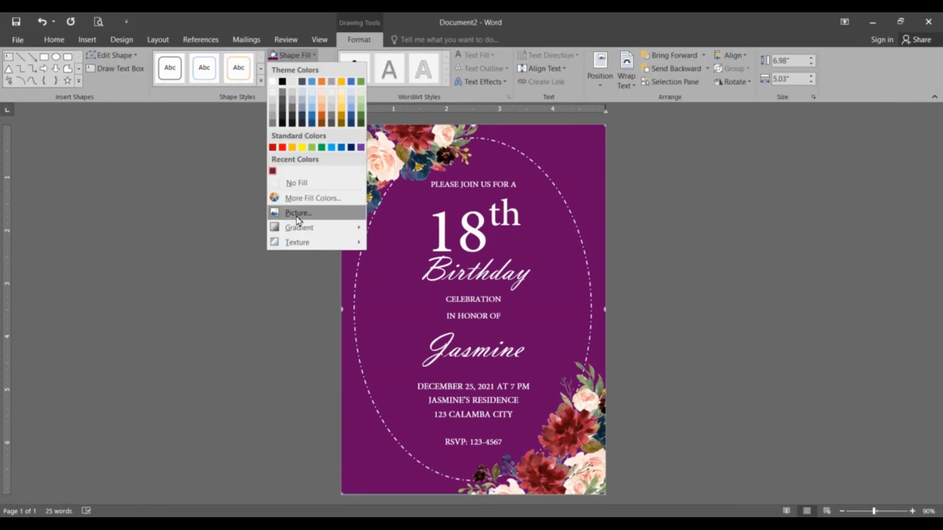
{"action": "left_click", "coordinate": [305, 198]}
{"action": "left_click", "coordinate": [788, 285]}
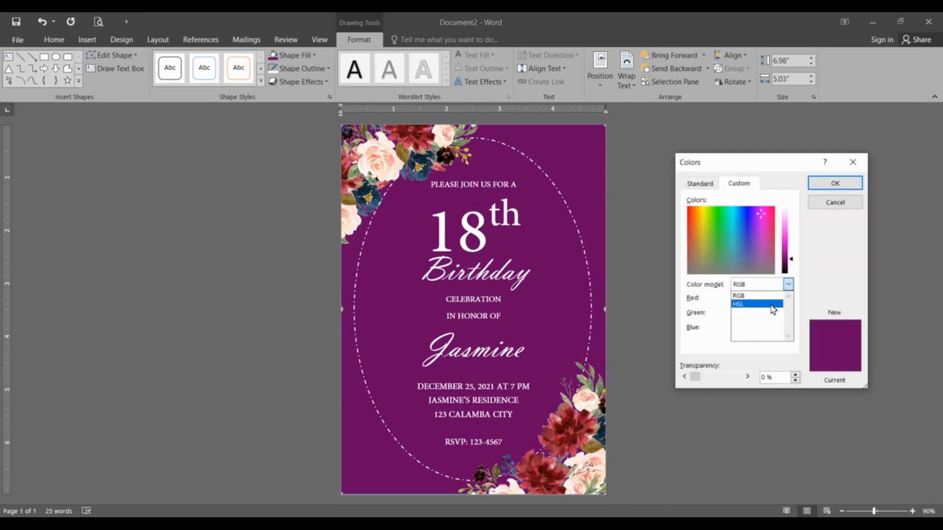
{"action": "left_click", "coordinate": [774, 305]}
{"action": "type", "text": "230"}
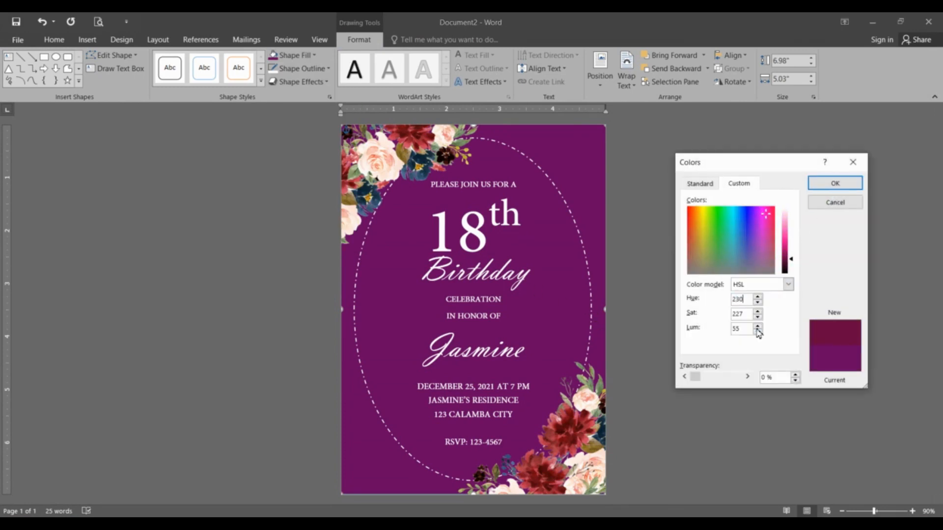
{"action": "type", "text": "24255"}
{"action": "key", "text": "Return"}
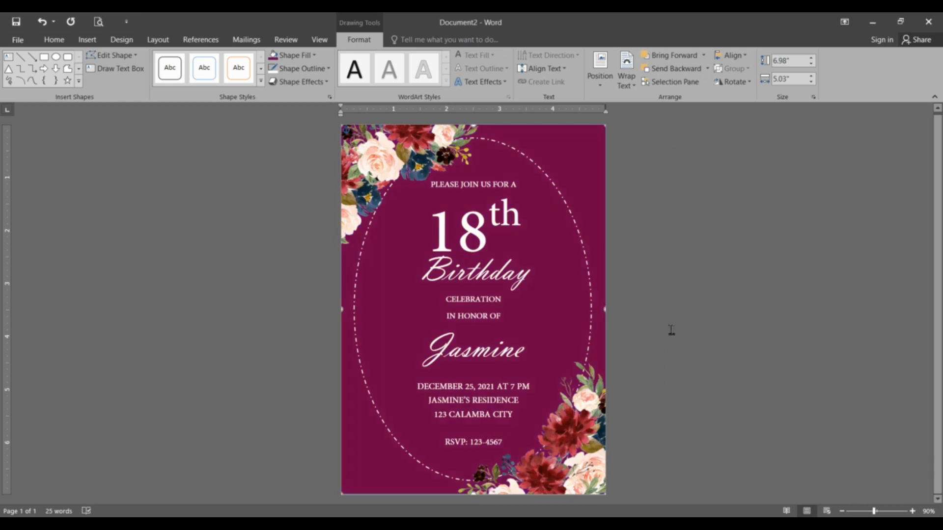
{"action": "left_click", "coordinate": [671, 330]}
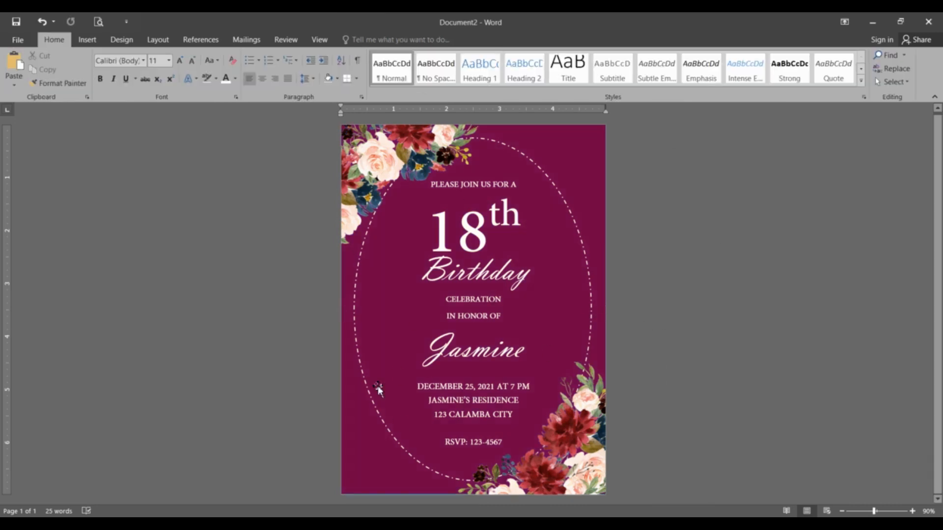